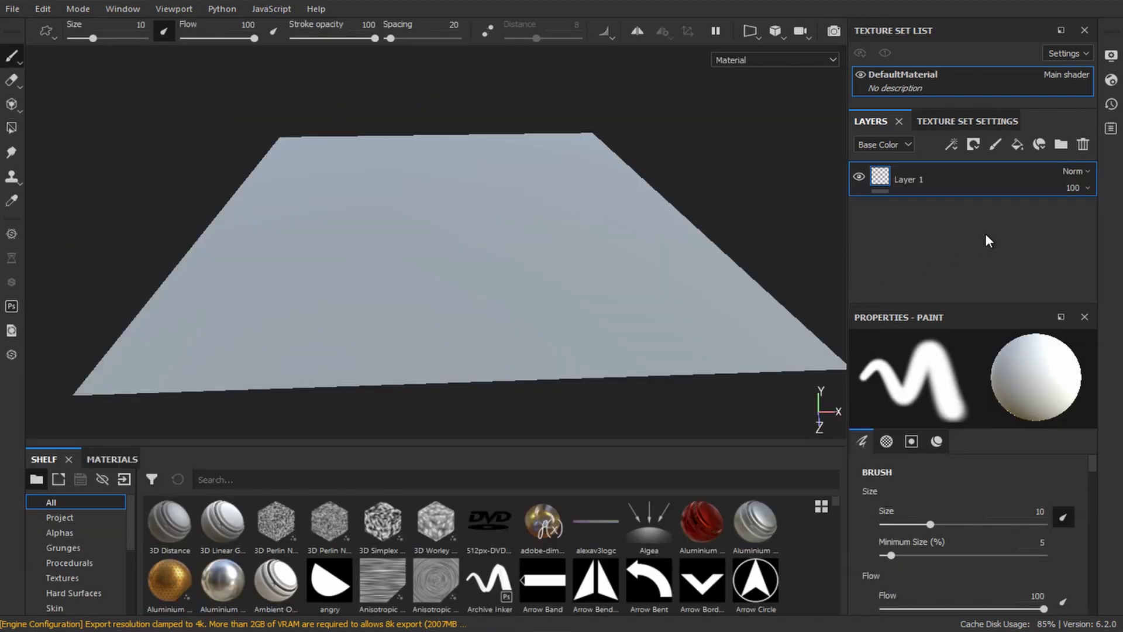
- Add a fill layer that affects only the height channel and name it "lines"
{"action": "left_click", "coordinate": [1021, 145]}
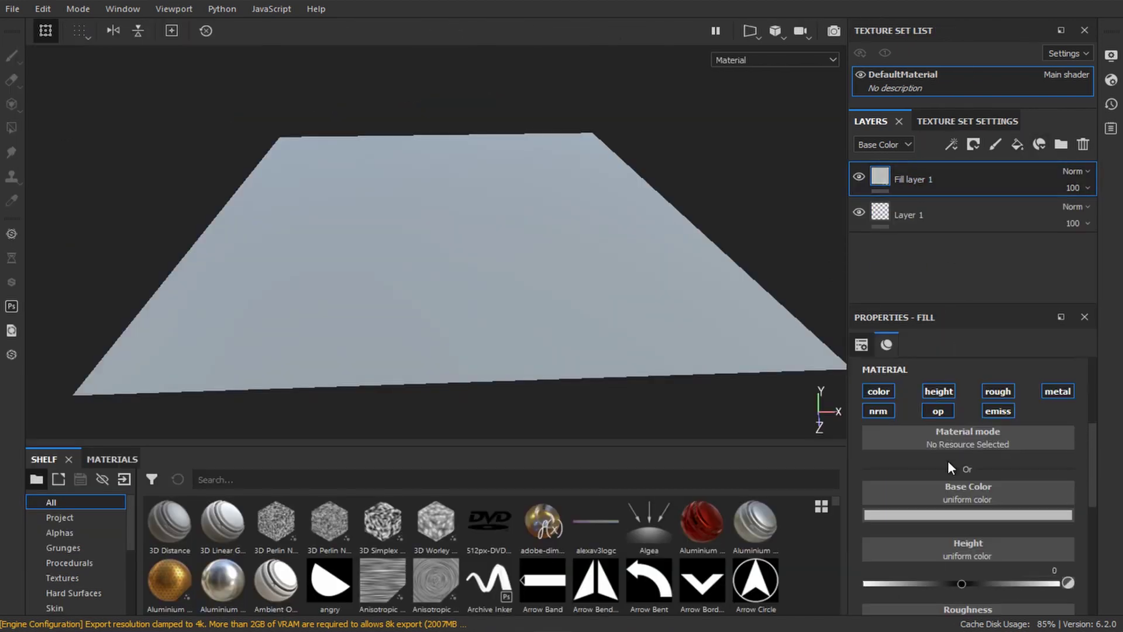
{"action": "left_click", "coordinate": [939, 390]}
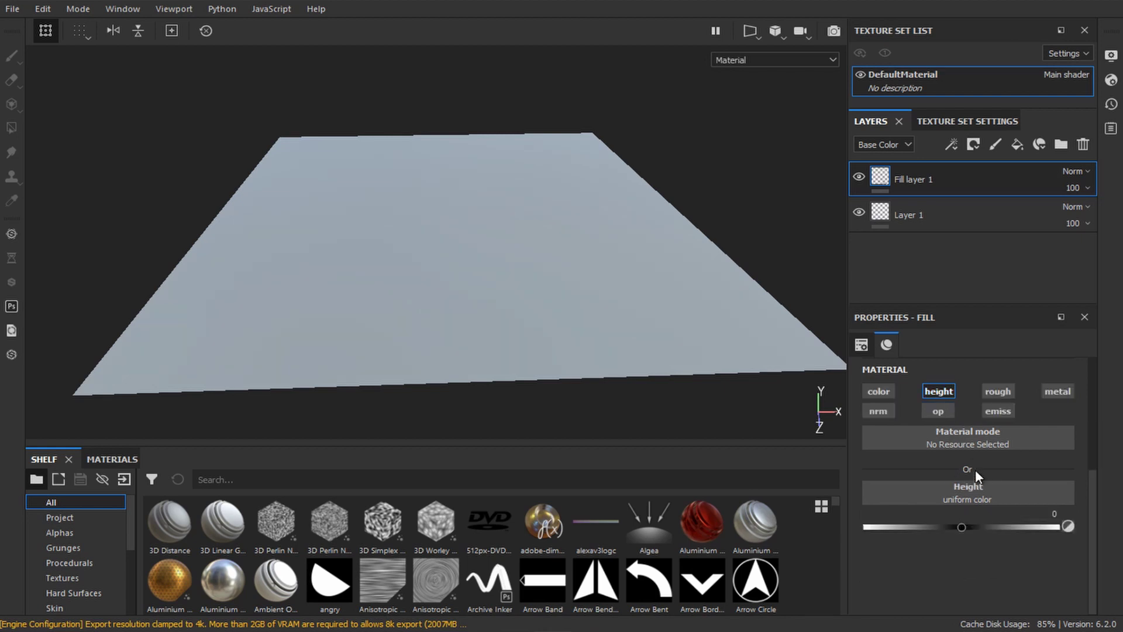
{"action": "scroll", "coordinate": [975, 470], "scroll_direction": "up", "scroll_amount": 3}
{"action": "double_click", "coordinate": [925, 179]}
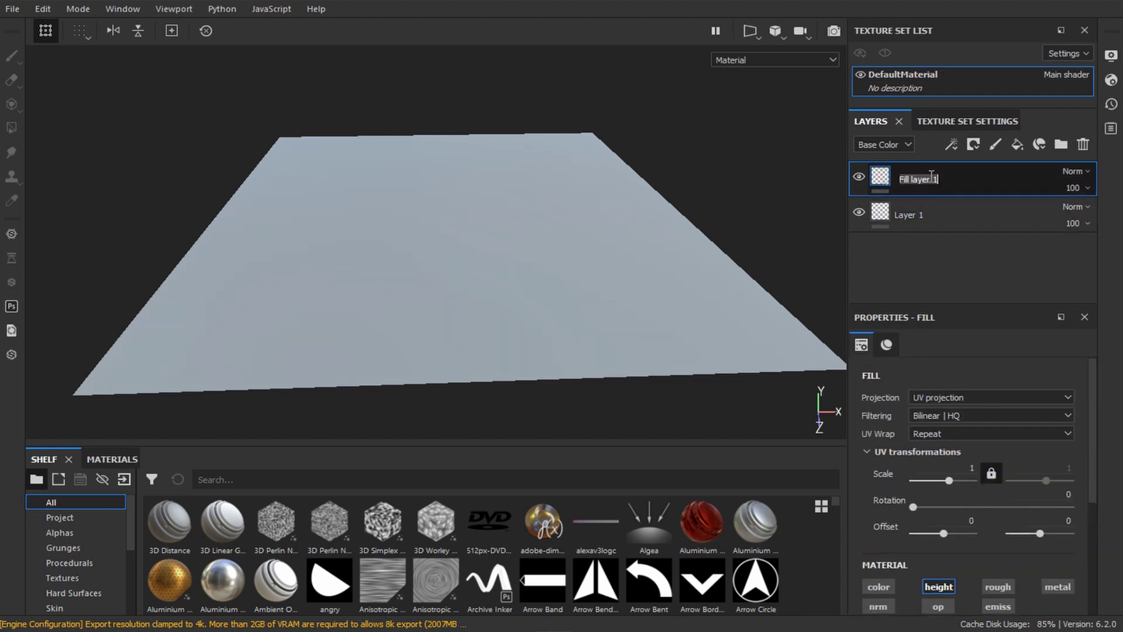
{"action": "type", "text": "lines"}
{"action": "key", "text": "Return"}
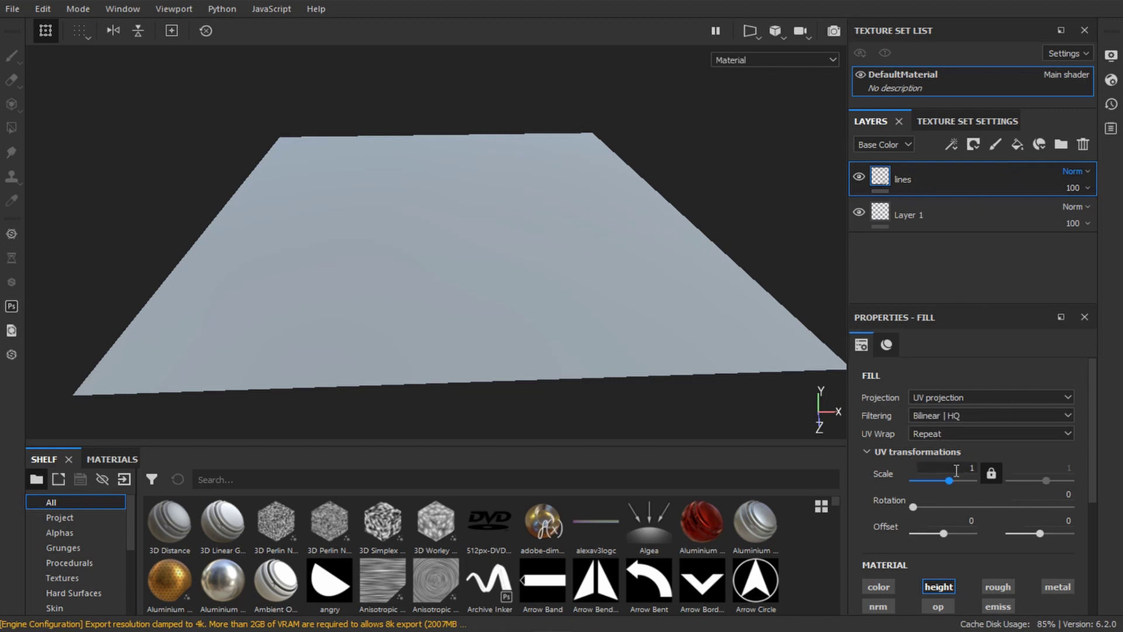
- Set the height of the lines layer to -0.2
{"action": "scroll", "coordinate": [966, 518], "scroll_direction": "down", "scroll_amount": 4}
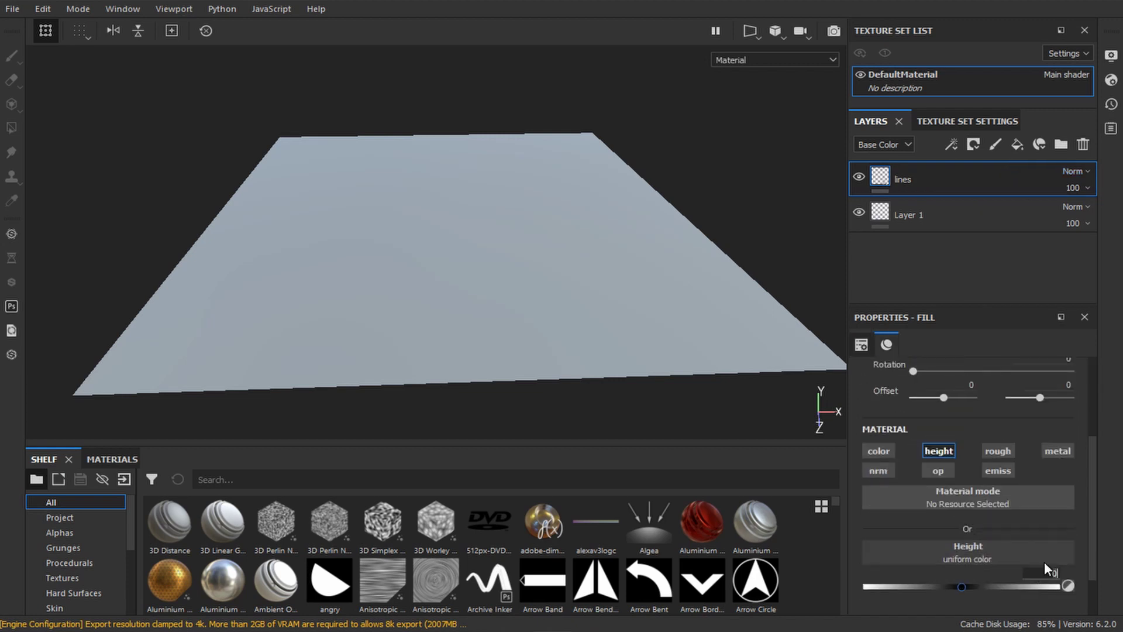
{"action": "key", "text": "Return"}
{"action": "left_click_drag", "start_coordinate": [767, 172], "coordinate": [804, 199], "text": "alt"}
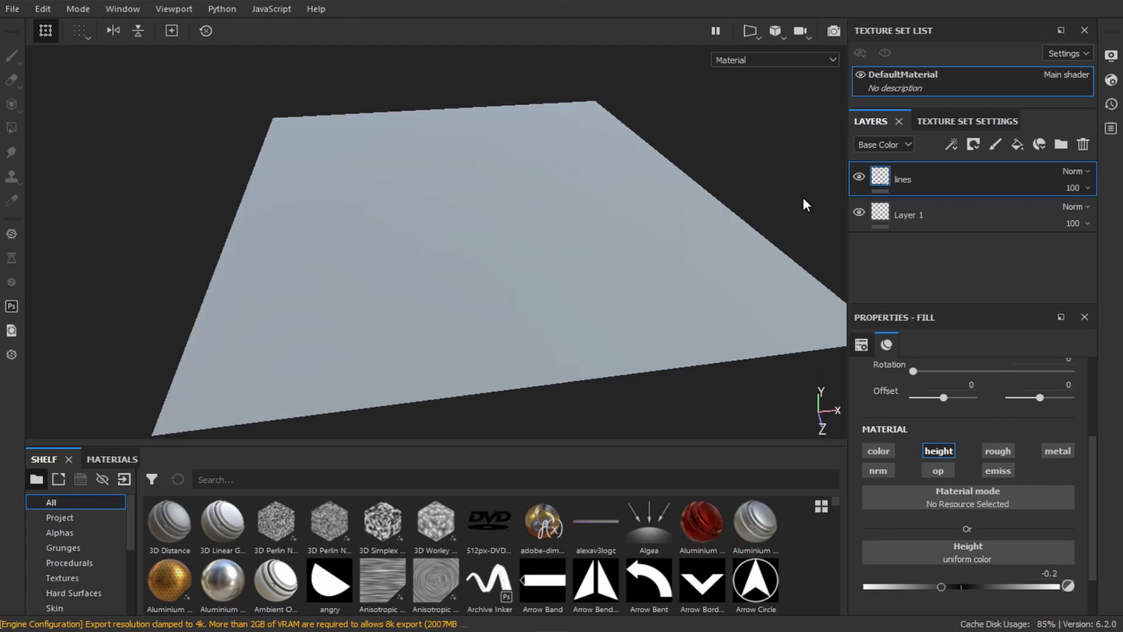
- Add a black mask to the lines layer and put a paint effect on that mask
{"action": "right_click", "coordinate": [899, 179]}
{"action": "left_click", "coordinate": [981, 8]}
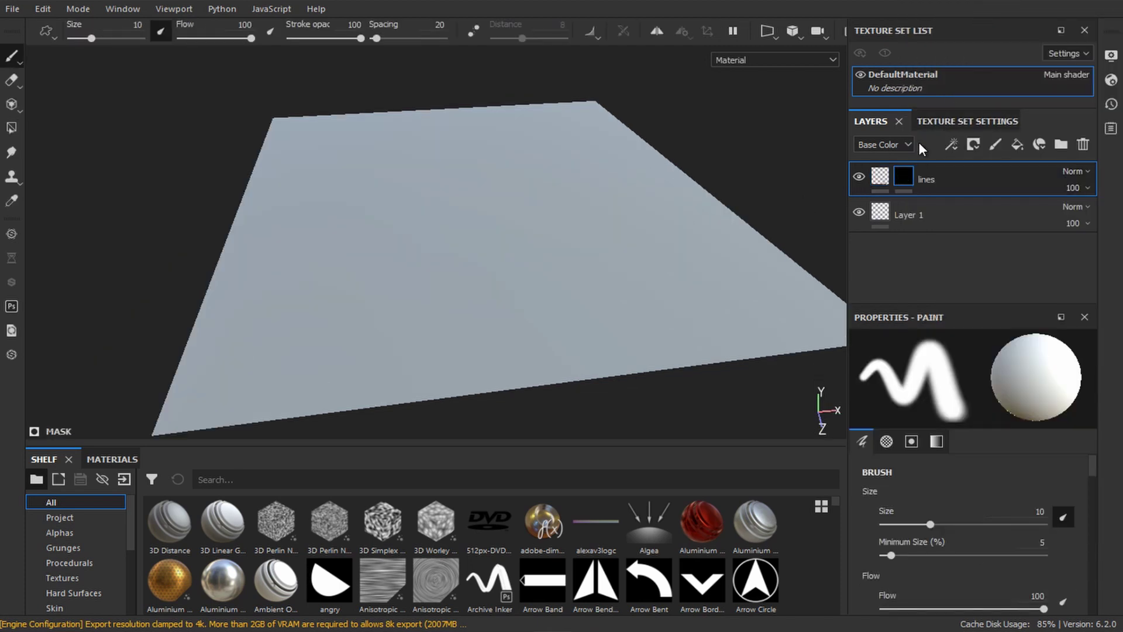
{"action": "right_click", "coordinate": [903, 174]}
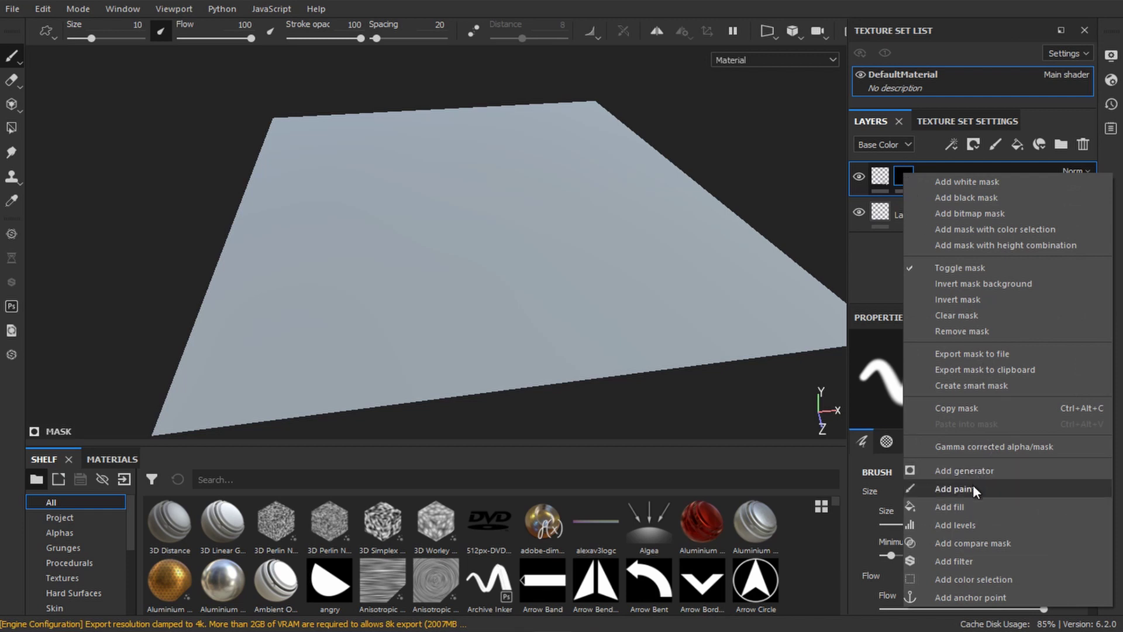
{"action": "left_click", "coordinate": [973, 486]}
- Reduce the brush size to 3.88, try freehand grooves on the plane and undo those test strokes
{"action": "left_click_drag", "start_coordinate": [641, 345], "coordinate": [593, 289], "text": "alt"}
{"action": "mouse_move", "coordinate": [433, 342]}
{"action": "left_mouse_down"}
{"action": "mouse_move", "coordinate": [450, 325]}
{"action": "mouse_move", "coordinate": [511, 346]}
{"action": "mouse_move", "coordinate": [537, 327]}
{"action": "left_mouse_up"}
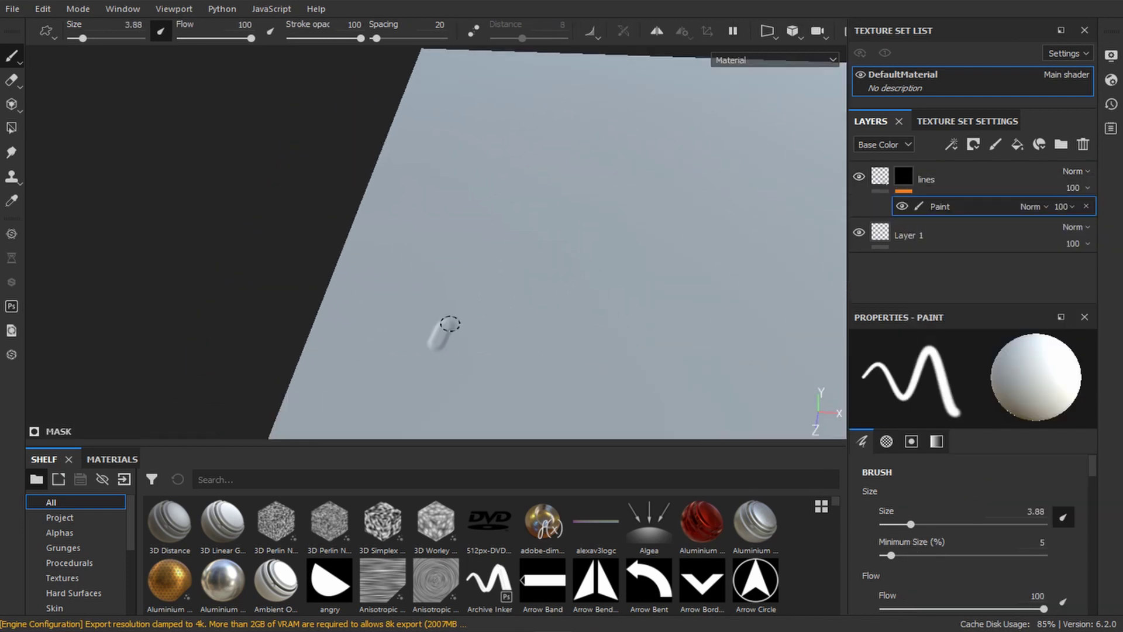
{"action": "left_click_drag", "start_coordinate": [518, 360], "coordinate": [471, 328], "text": "alt"}
{"action": "right_click_drag", "start_coordinate": [508, 372], "coordinate": [566, 371], "text": "shift"}
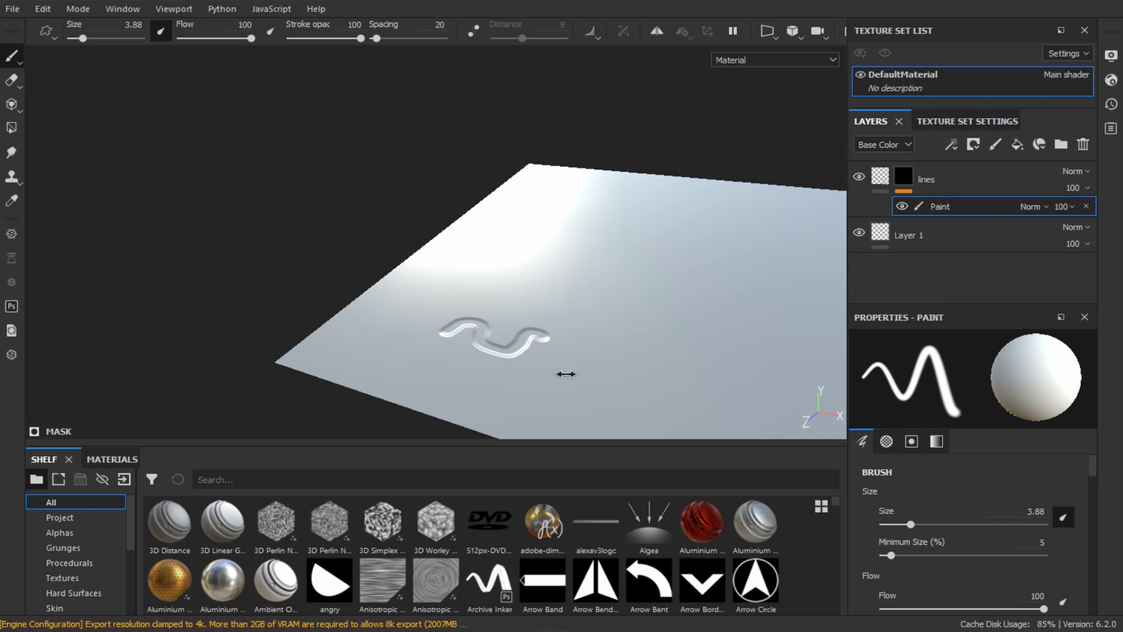
{"action": "mouse_move", "coordinate": [564, 373]}
{"action": "left_mouse_down"}
{"action": "mouse_move", "coordinate": [555, 392]}
{"action": "mouse_move", "coordinate": [460, 387]}
{"action": "left_mouse_up"}
{"action": "mouse_move", "coordinate": [581, 329]}
{"action": "left_mouse_down"}
{"action": "mouse_move", "coordinate": [603, 369]}
{"action": "mouse_move", "coordinate": [635, 376]}
{"action": "left_mouse_up"}
{"action": "key", "text": "ctrl+z"}
{"action": "key", "text": "ctrl+z"}
{"action": "key", "text": "ctrl+z"}
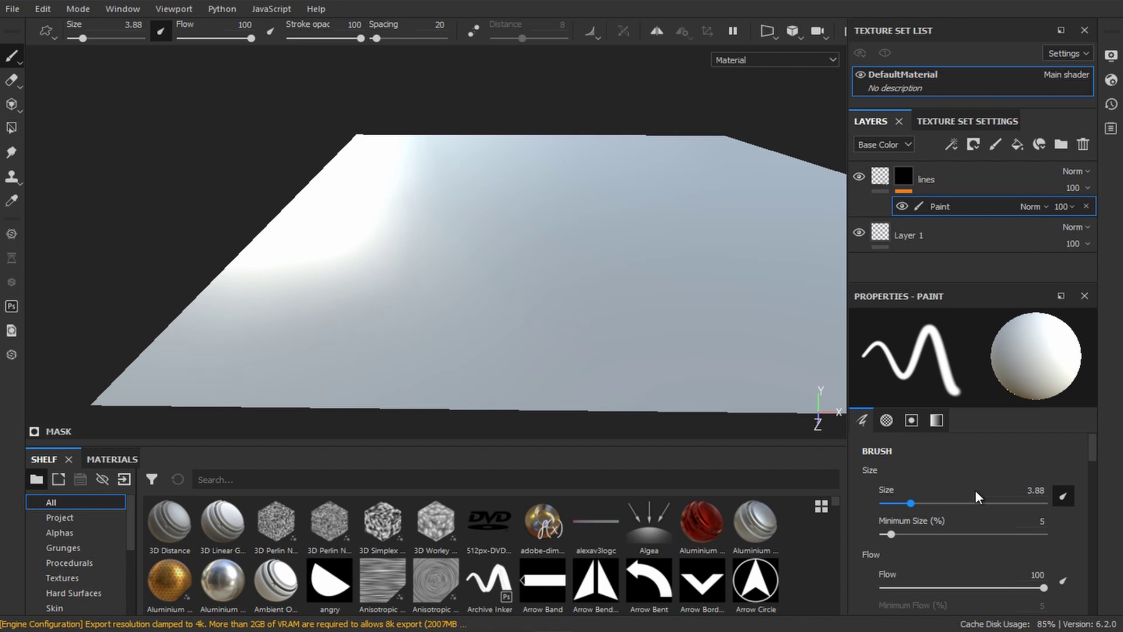
- Set the brush alpha to Shape Thorn and the stroke spacing to 5
{"action": "scroll", "coordinate": [1020, 530], "scroll_direction": "down", "scroll_amount": 10}
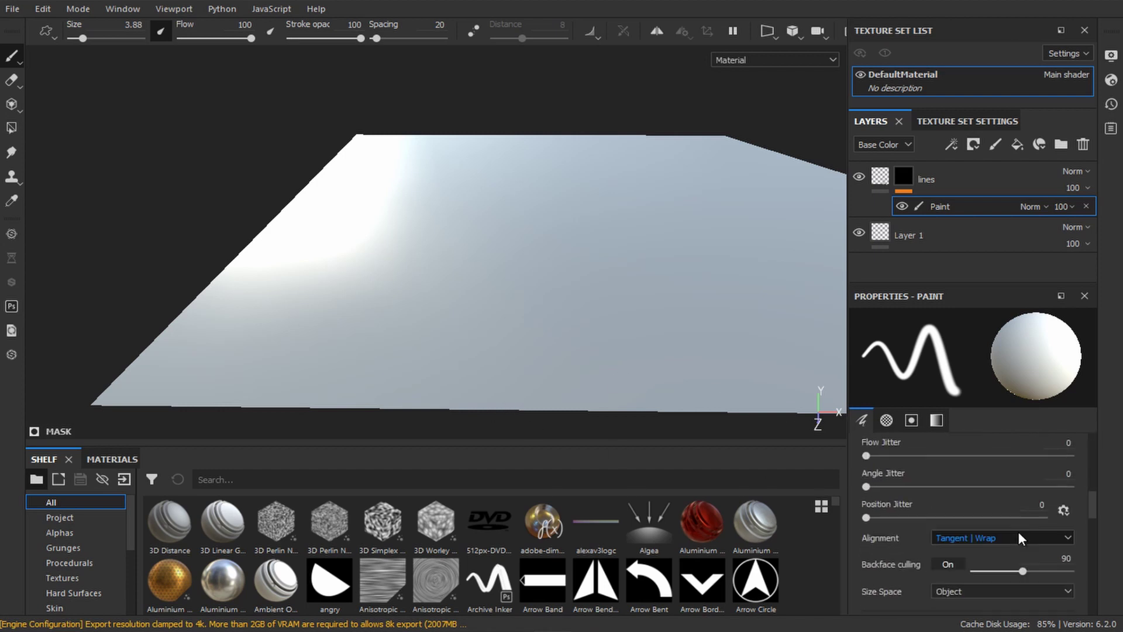
{"action": "left_click", "coordinate": [894, 602]}
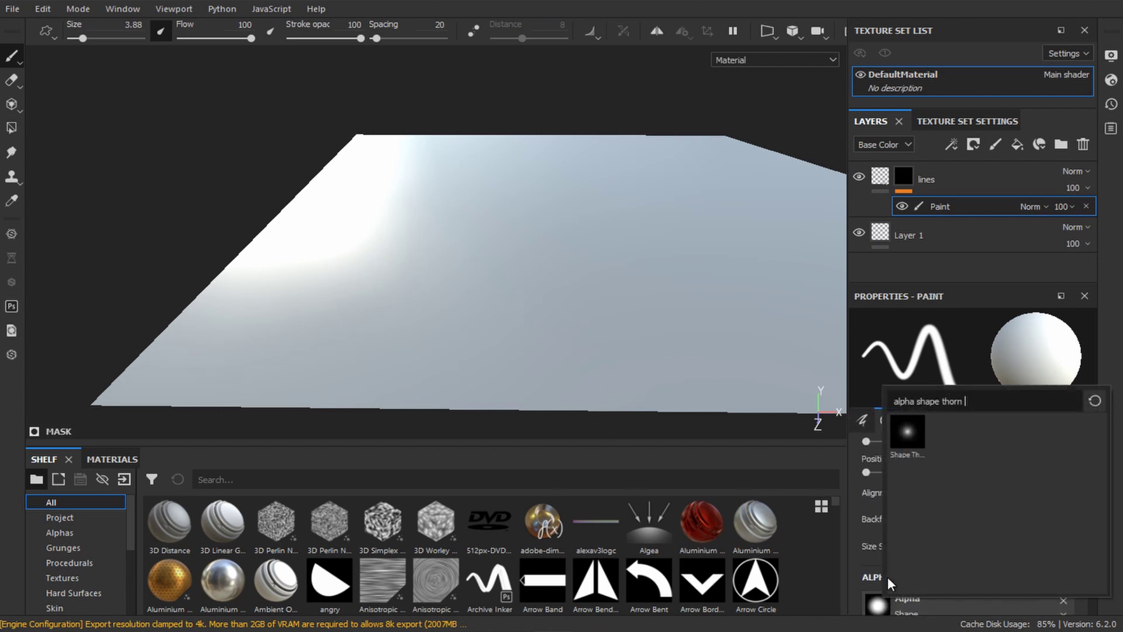
{"action": "left_click", "coordinate": [915, 430]}
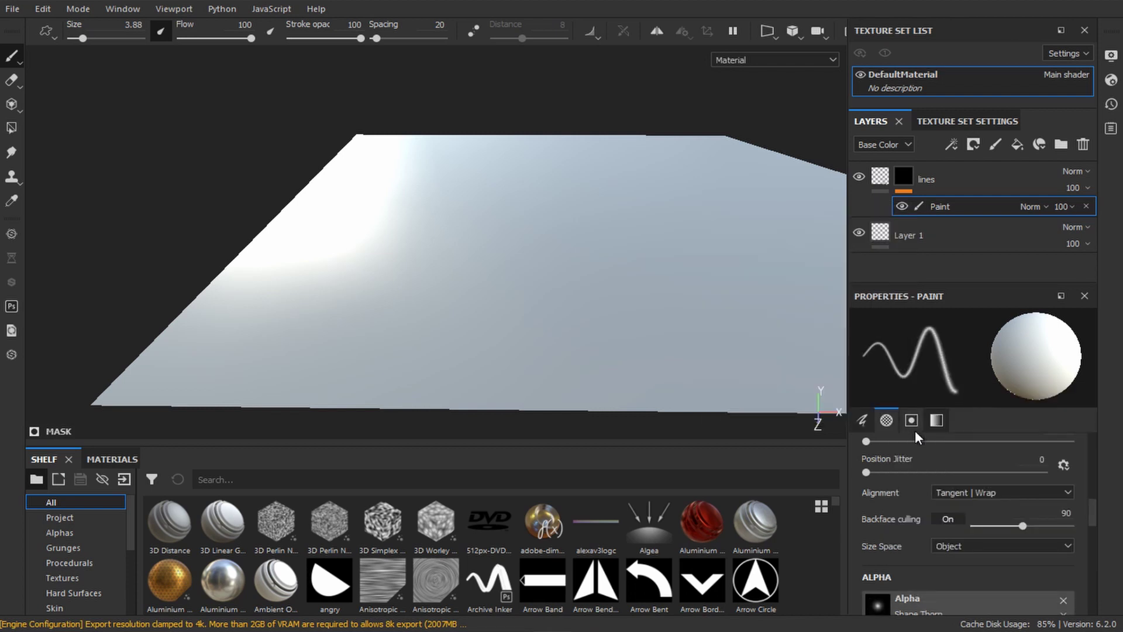
{"action": "scroll", "coordinate": [981, 532], "scroll_direction": "up", "scroll_amount": 8}
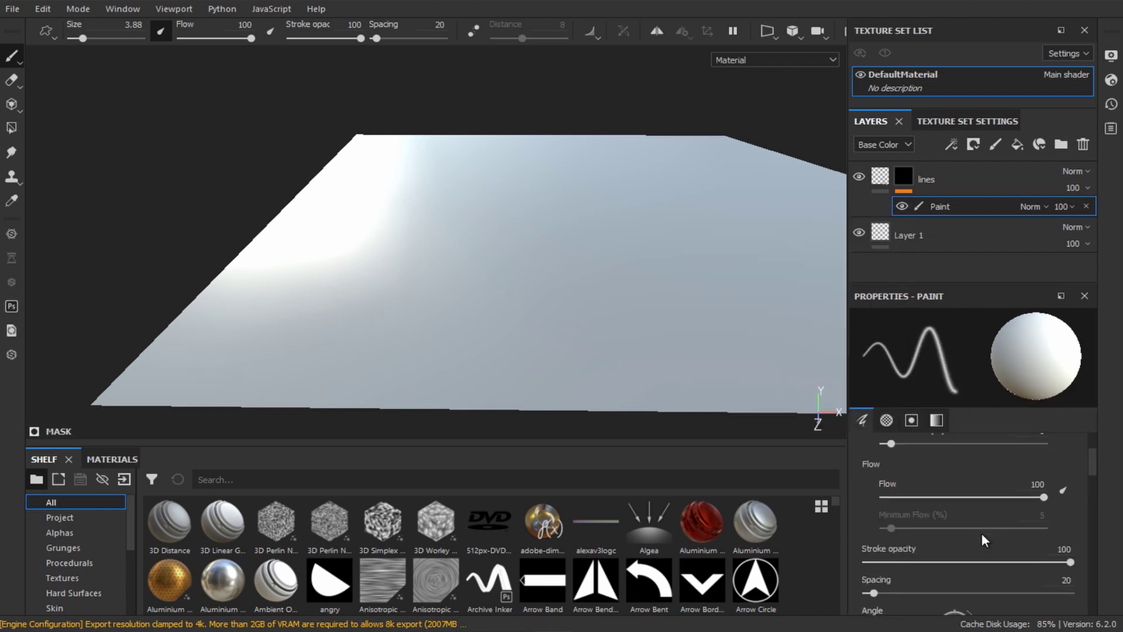
{"action": "left_click_drag", "start_coordinate": [894, 544], "coordinate": [835, 542]}
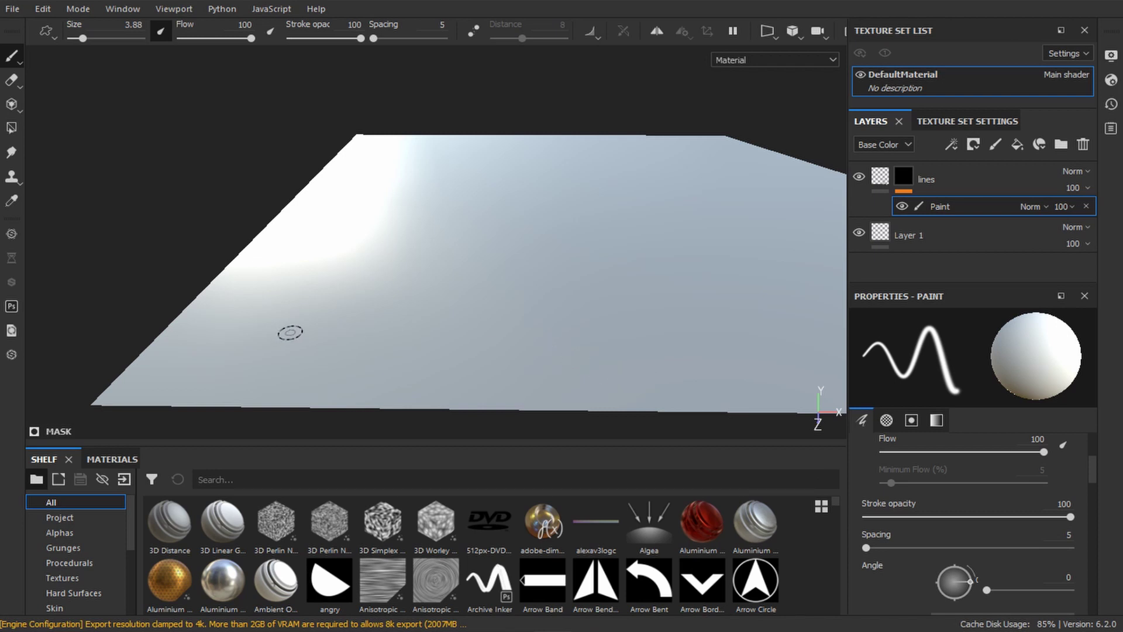
- Try the brush on the plane with several single dots and freehand wavy strokes
{"action": "mouse_move", "coordinate": [290, 332]}
{"action": "left_mouse_down", "text": "alt"}
{"action": "mouse_move", "coordinate": [431, 336]}
{"action": "mouse_move", "coordinate": [381, 248]}
{"action": "mouse_move", "coordinate": [413, 298]}
{"action": "mouse_move", "coordinate": [459, 304]}
{"action": "left_mouse_up", "text": "alt"}
{"action": "right_click", "coordinate": [459, 304]}
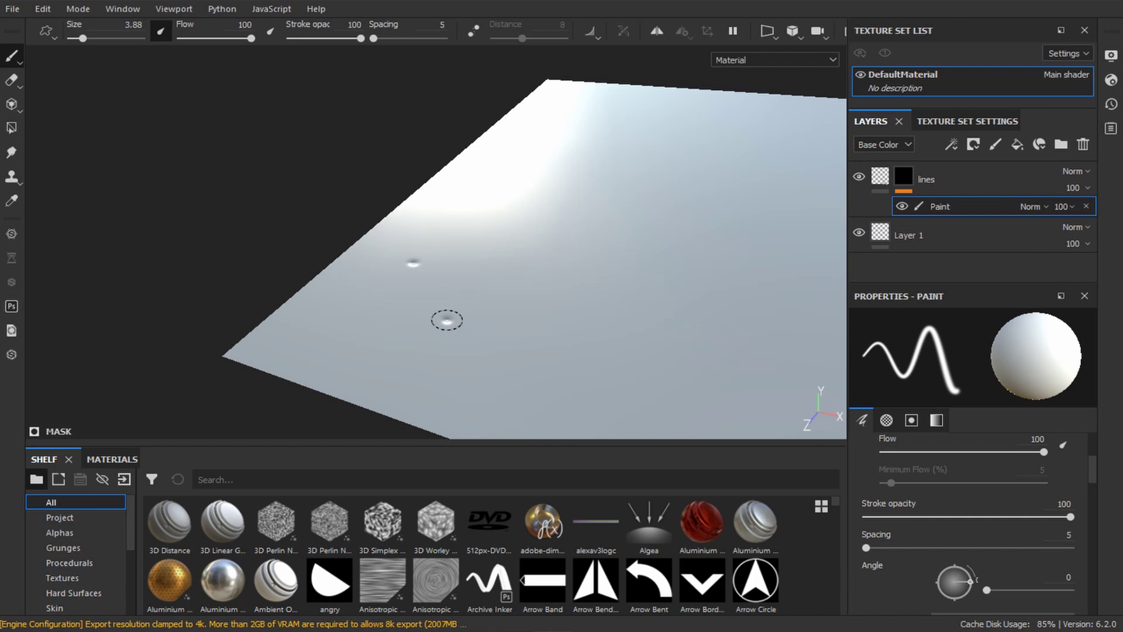
{"action": "left_click", "coordinate": [447, 321]}
{"action": "left_click", "coordinate": [512, 331]}
{"action": "scroll", "coordinate": [512, 356], "scroll_direction": "up", "scroll_amount": 3}
{"action": "mouse_move", "coordinate": [436, 256]}
{"action": "left_mouse_down"}
{"action": "mouse_move", "coordinate": [567, 306]}
{"action": "mouse_move", "coordinate": [564, 366]}
{"action": "mouse_move", "coordinate": [470, 376]}
{"action": "mouse_move", "coordinate": [364, 355]}
{"action": "left_mouse_up"}
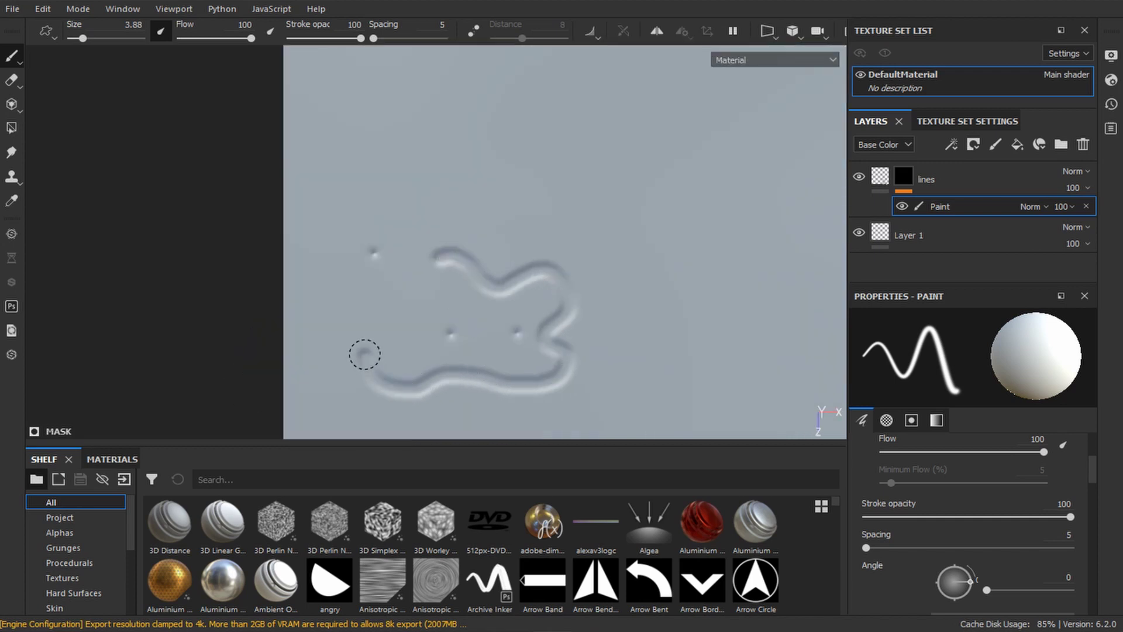
{"action": "left_click", "coordinate": [399, 305]}
{"action": "left_click", "coordinate": [445, 301]}
{"action": "left_click", "coordinate": [416, 334]}
{"action": "mouse_move", "coordinate": [411, 232]}
{"action": "left_mouse_down"}
{"action": "mouse_move", "coordinate": [433, 218]}
{"action": "mouse_move", "coordinate": [483, 234]}
{"action": "left_mouse_up"}
- Set the brush's stamps blending to Lighten (Maximum)
{"action": "scroll", "coordinate": [984, 516], "scroll_direction": "down", "scroll_amount": 5}
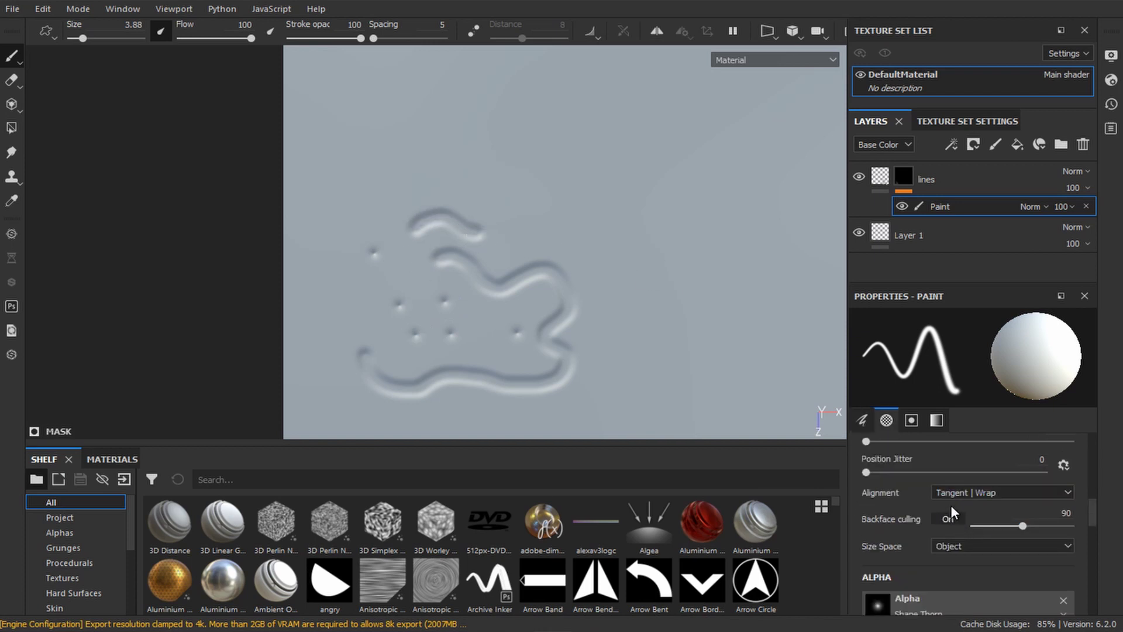
{"action": "scroll", "coordinate": [952, 512], "scroll_direction": "down", "scroll_amount": 5}
{"action": "left_click", "coordinate": [997, 520]}
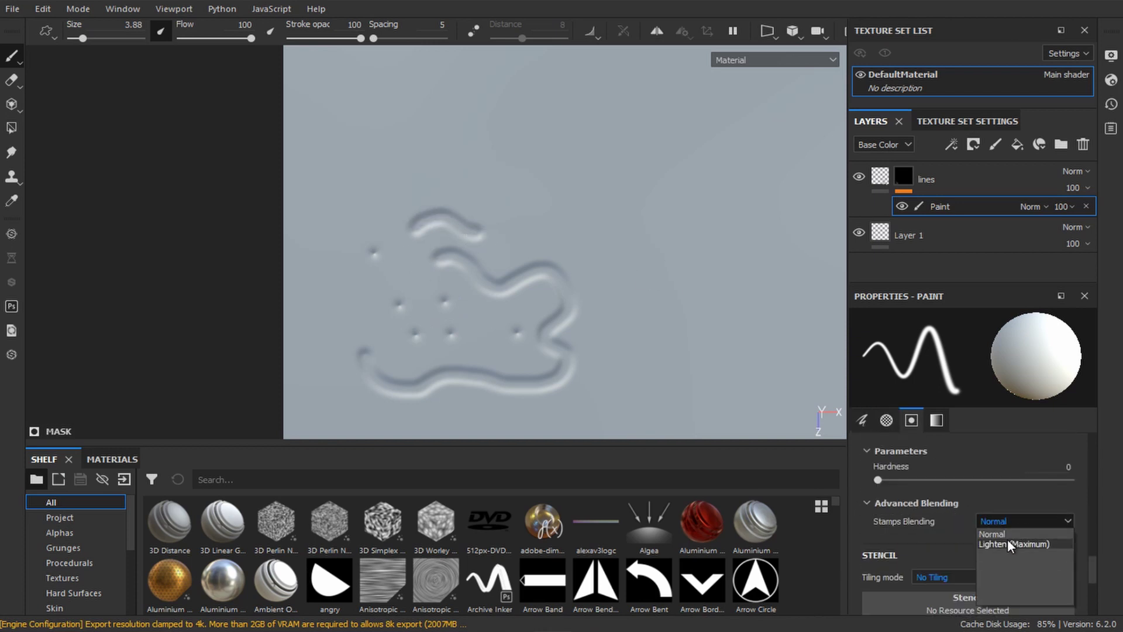
{"action": "left_click", "coordinate": [1007, 545]}
- Try a freehand curved stroke and a zigzag of connected straight segments on the plane
{"action": "mouse_move", "coordinate": [438, 189]}
{"action": "left_mouse_down"}
{"action": "mouse_move", "coordinate": [552, 230]}
{"action": "mouse_move", "coordinate": [596, 266]}
{"action": "mouse_move", "coordinate": [602, 349]}
{"action": "mouse_move", "coordinate": [556, 414]}
{"action": "mouse_move", "coordinate": [383, 416]}
{"action": "left_mouse_up"}
{"action": "middle_click_drag", "start_coordinate": [464, 187], "coordinate": [434, 224], "text": "alt"}
{"action": "left_click_drag", "start_coordinate": [495, 141], "coordinate": [543, 202], "text": "shift"}
{"action": "left_click", "coordinate": [661, 199], "text": "shift"}
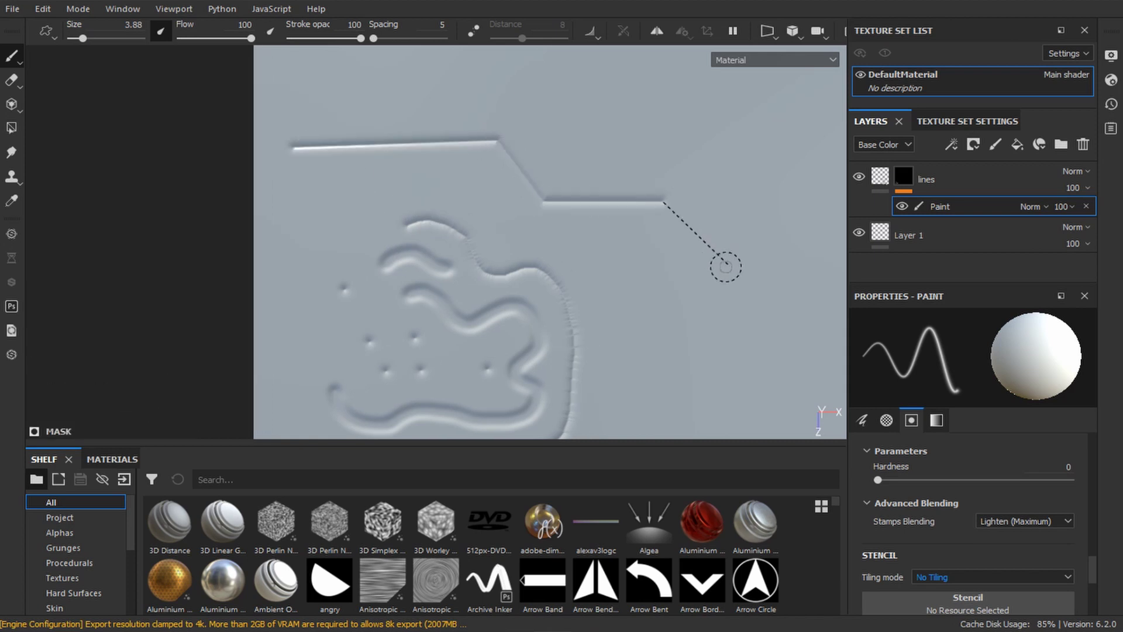
{"action": "left_click", "coordinate": [729, 265], "text": "shift"}
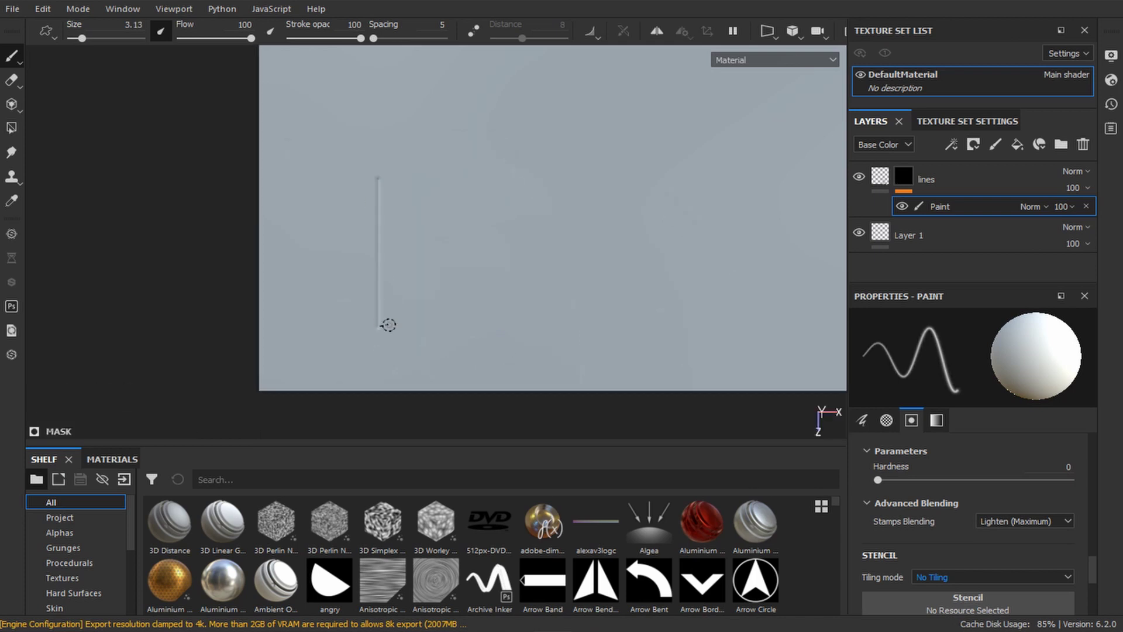
- Paint a square panel outline from connected straight strokes with a brush size of 3.13
{"action": "left_click", "coordinate": [539, 326], "text": "shift"}
{"action": "left_click", "coordinate": [539, 175], "text": "shift"}
{"action": "left_click", "coordinate": [377, 178], "text": "shift"}
{"action": "scroll", "coordinate": [445, 339], "scroll_direction": "up", "scroll_amount": 4}
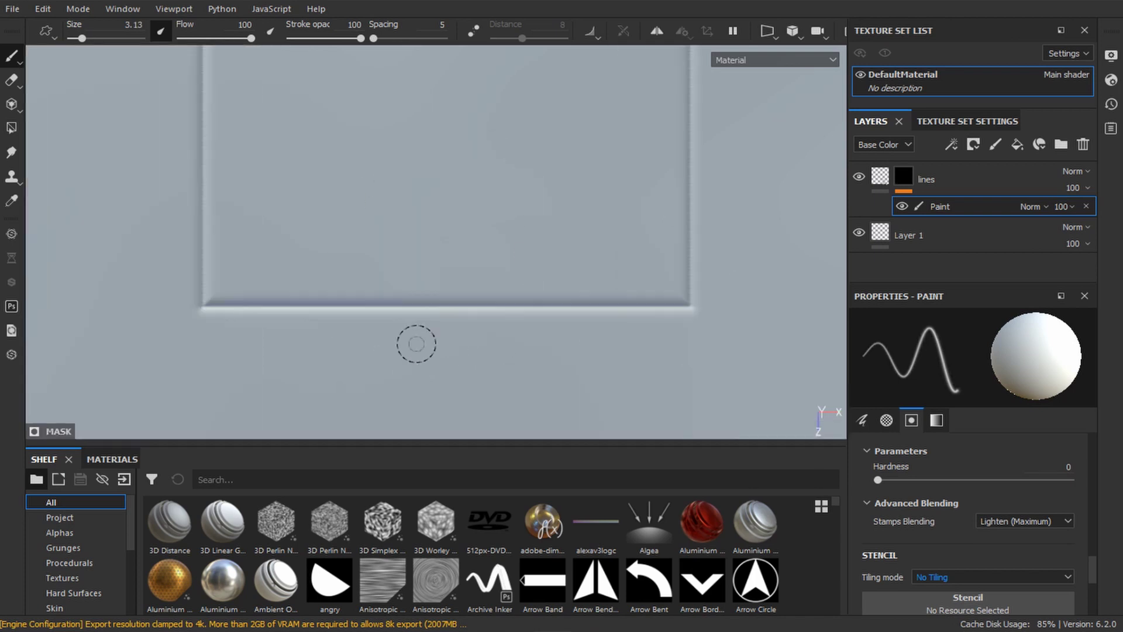
{"action": "scroll", "coordinate": [433, 304], "scroll_direction": "down", "scroll_amount": 2}
- Paint straight panel lines from the square's lower and left sides out to the plane's edges
{"action": "left_click_drag", "start_coordinate": [438, 263], "coordinate": [439, 375]}
{"action": "middle_click_drag", "start_coordinate": [305, 134], "coordinate": [451, 299], "text": "alt"}
{"action": "left_click", "coordinate": [450, 296]}
{"action": "left_click", "coordinate": [220, 297], "text": "ctrl+shift"}
{"action": "scroll", "coordinate": [422, 304], "scroll_direction": "down", "scroll_amount": 2}
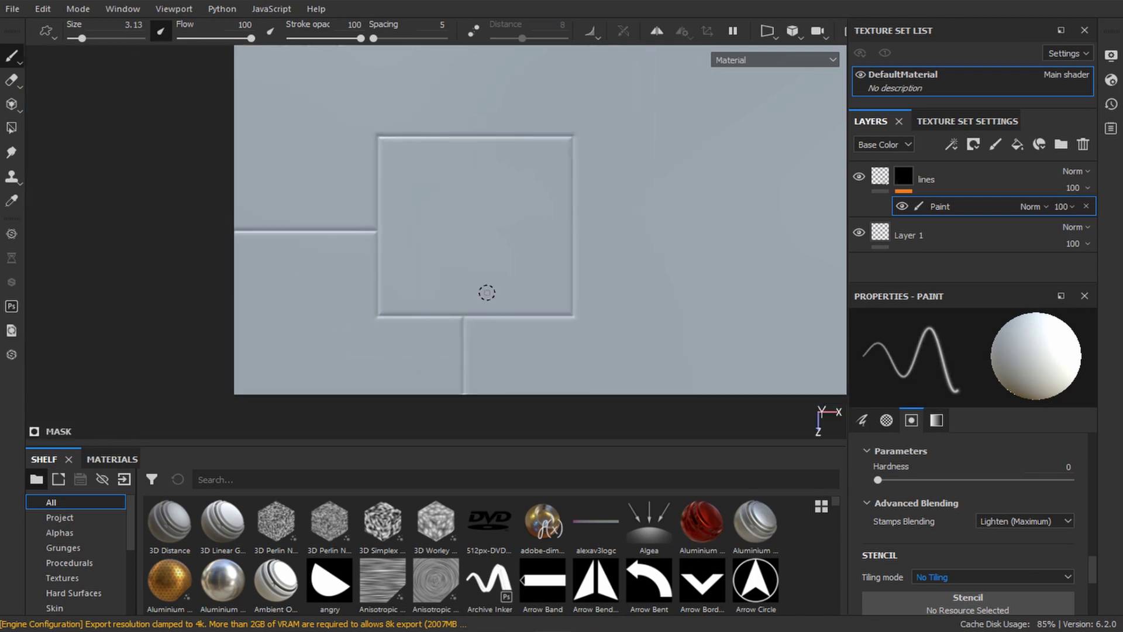
- Add a height-only fill layer named "bolts" with its height raised slightly above zero
{"action": "left_click", "coordinate": [914, 180]}
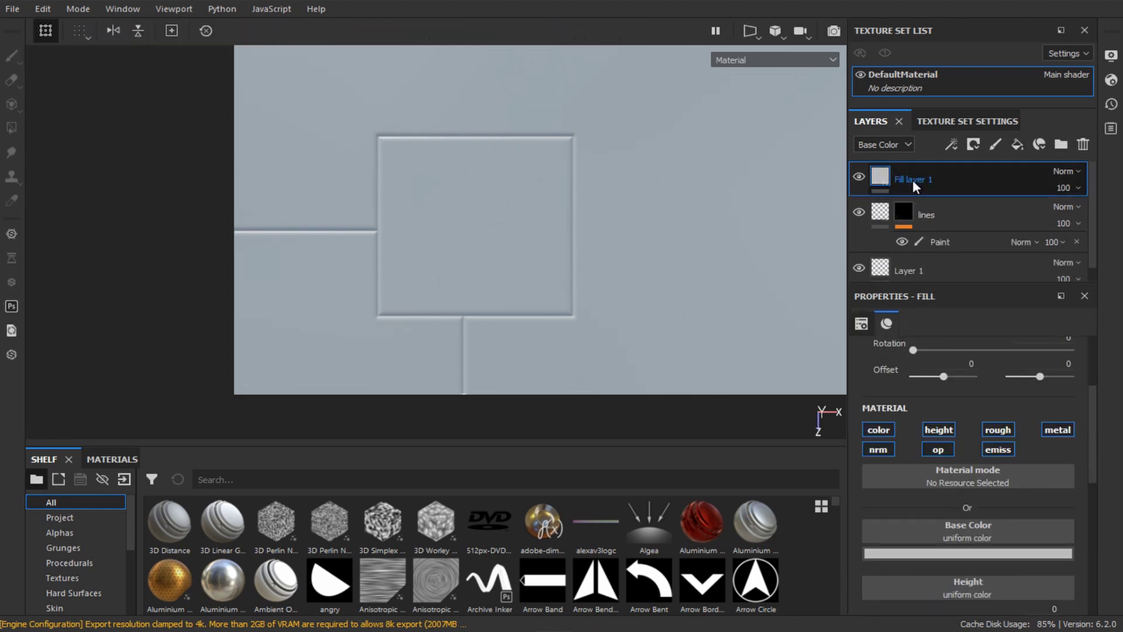
{"action": "type", "text": "bolts"}
{"action": "left_click", "coordinate": [932, 430]}
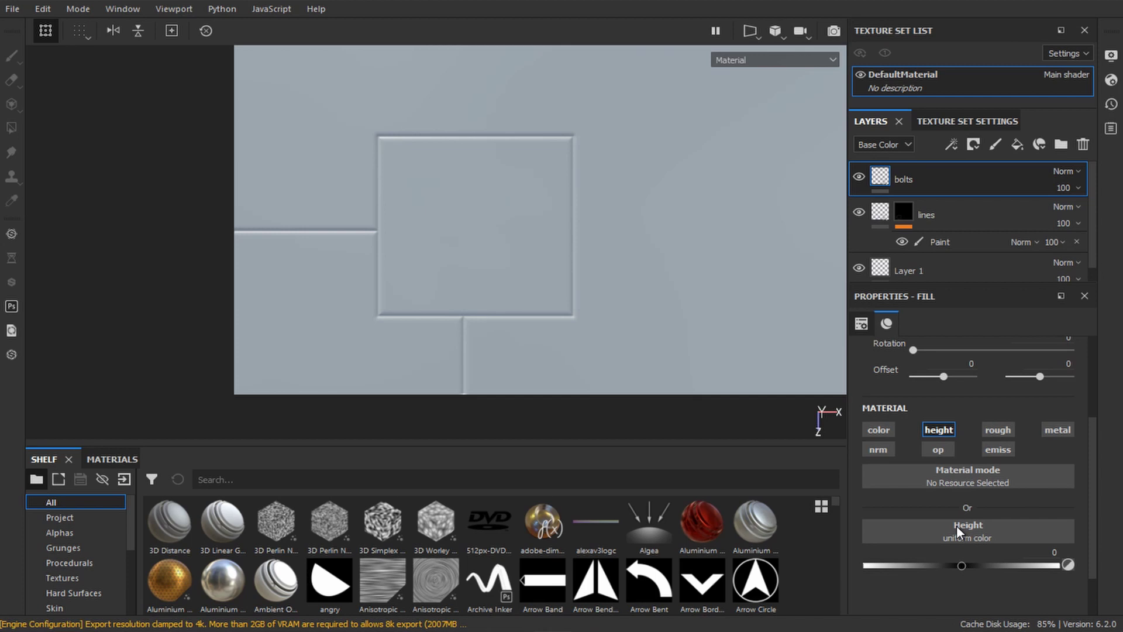
{"action": "left_click_drag", "start_coordinate": [964, 562], "coordinate": [974, 564]}
- Add a black mask to the bolts layer and put a paint effect on that mask
{"action": "right_click", "coordinate": [899, 178]}
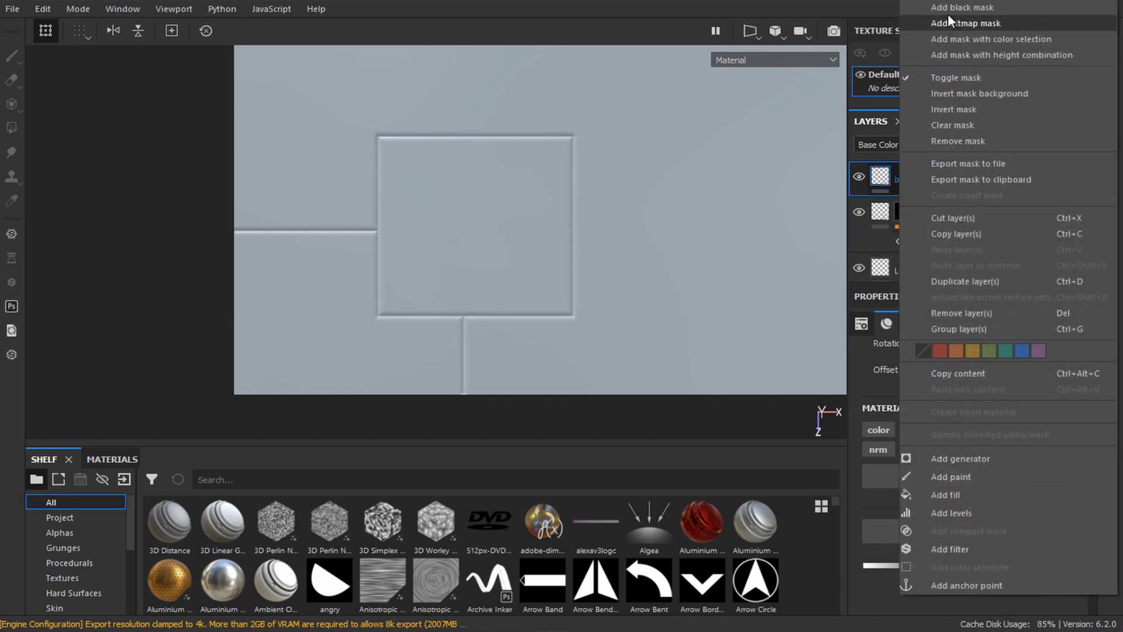
{"action": "left_click", "coordinate": [952, 8]}
{"action": "right_click", "coordinate": [901, 180]}
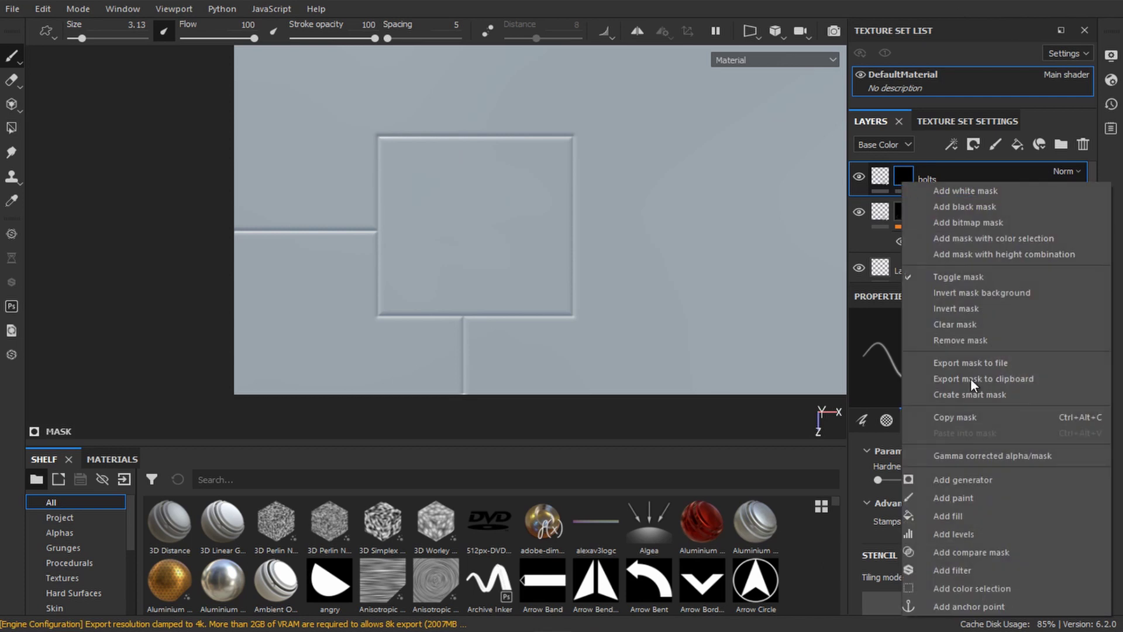
{"action": "left_click", "coordinate": [980, 499]}
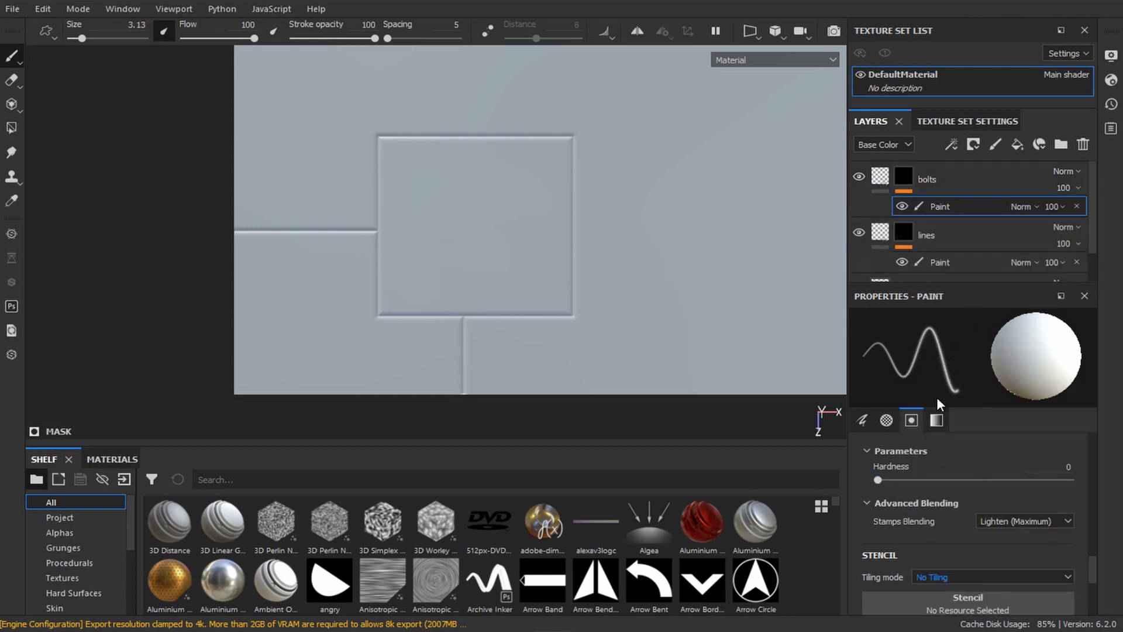
- Search the brush alphas for "alpha shape parabo" and use the matching shape in place of Shape Thorn
{"action": "scroll", "coordinate": [948, 527], "scroll_direction": "down", "scroll_amount": 3}
{"action": "scroll", "coordinate": [948, 528], "scroll_direction": "up", "scroll_amount": 8}
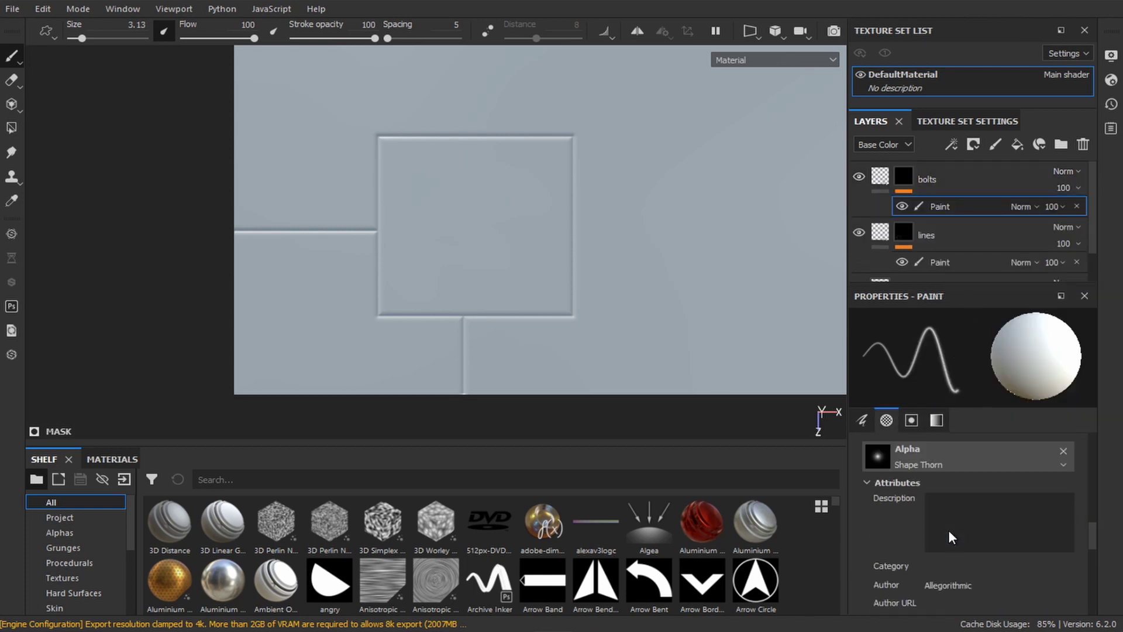
{"action": "left_click", "coordinate": [873, 544]}
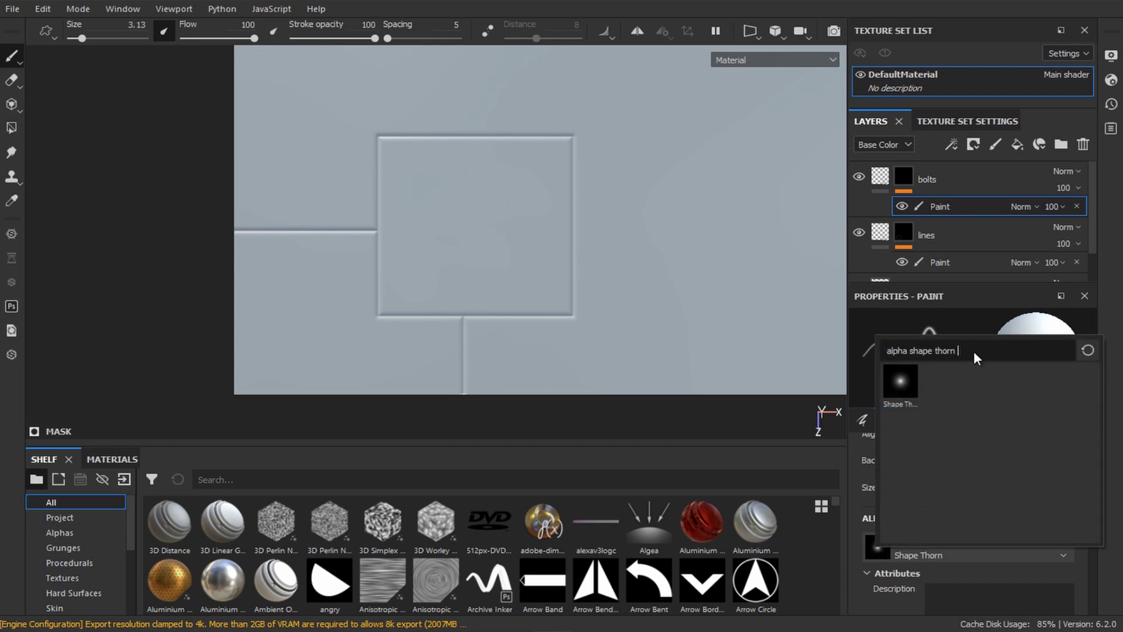
{"action": "key", "text": "BackSpace"}
{"action": "key", "text": "BackSpace"}
{"action": "key", "text": "BackSpace"}
{"action": "key", "text": "BackSpace"}
{"action": "key", "text": "BackSpace"}
{"action": "key", "text": "BackSpace"}
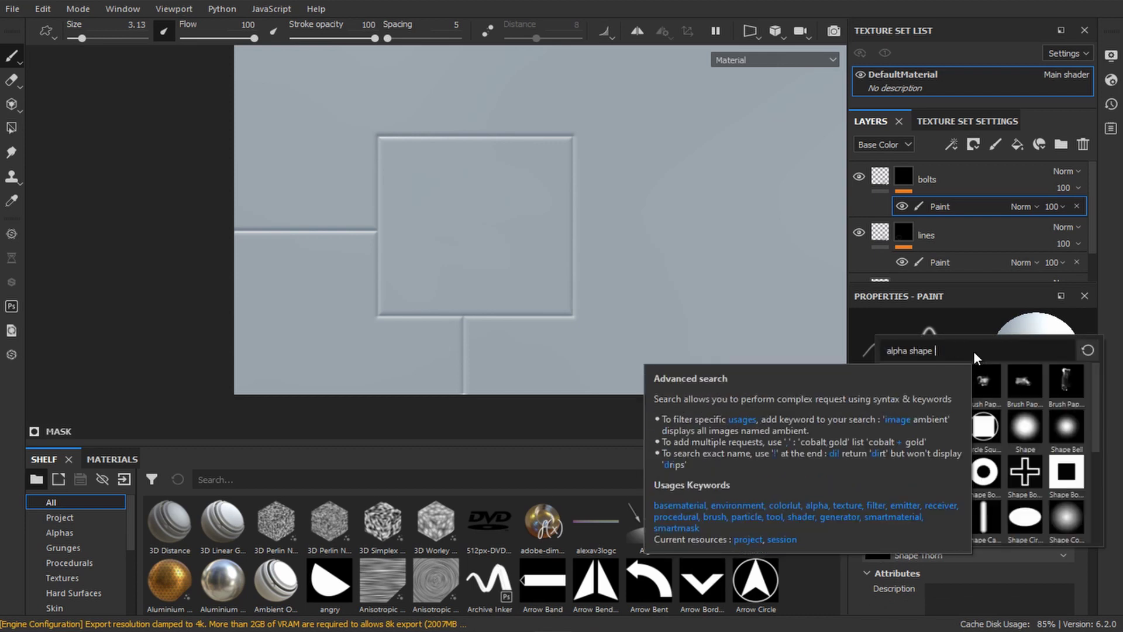
{"action": "type", "text": "parabo"}
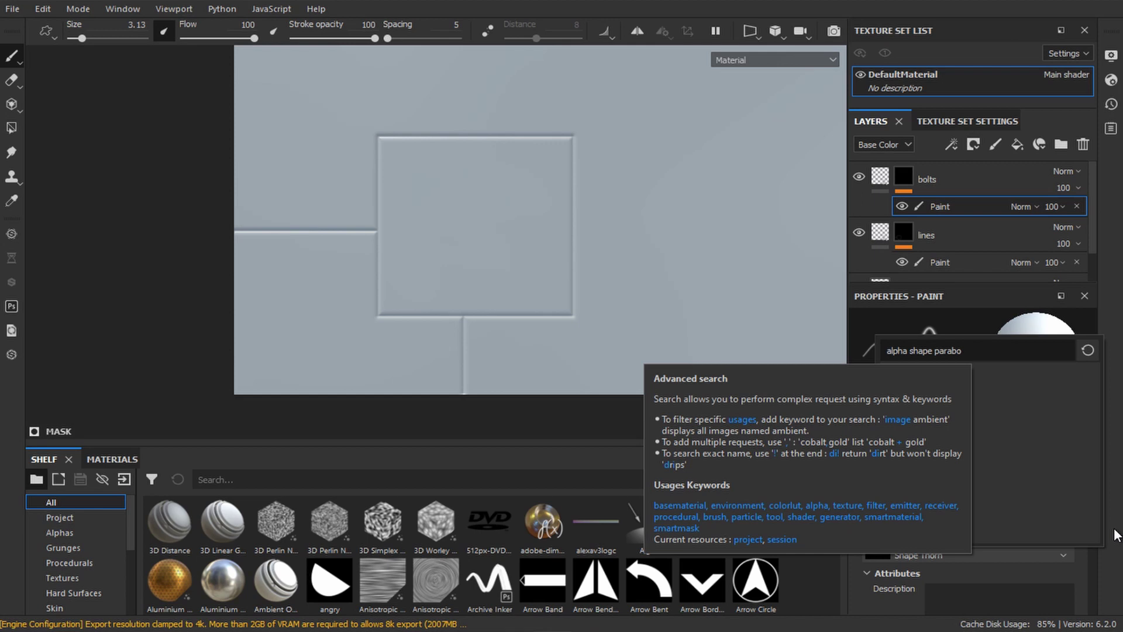
{"action": "left_click", "coordinate": [901, 377]}
- Set the stroke spacing to 400 and the brush size to 1.23 for separate bolt stamps
{"action": "scroll", "coordinate": [975, 585], "scroll_direction": "up", "scroll_amount": 3}
{"action": "scroll", "coordinate": [965, 567], "scroll_direction": "up", "scroll_amount": 5}
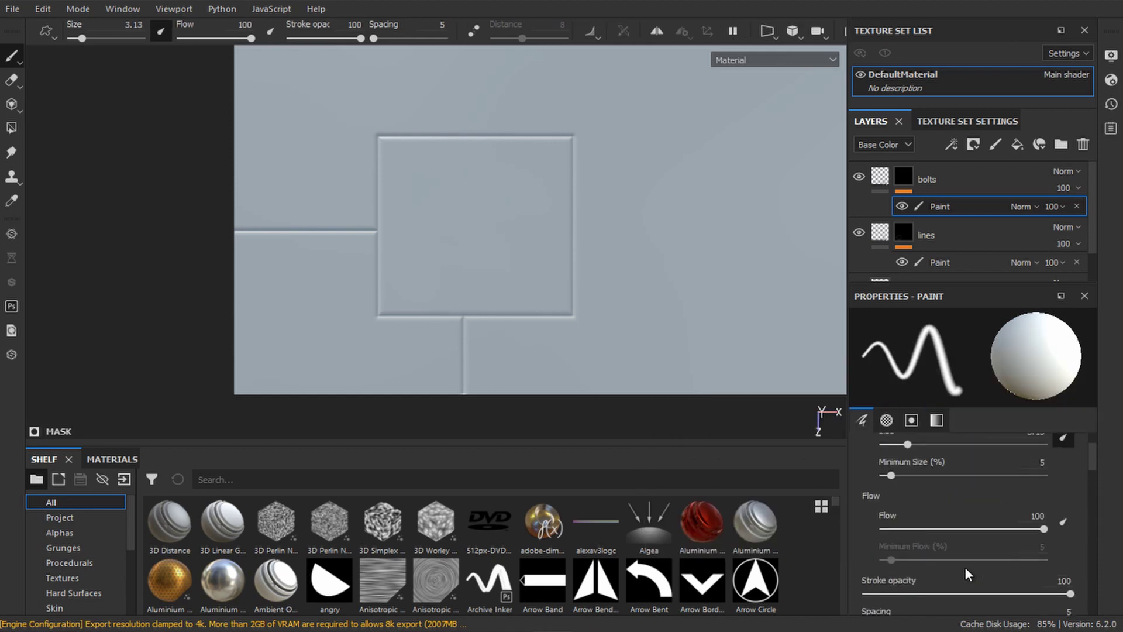
{"action": "scroll", "coordinate": [965, 567], "scroll_direction": "down", "scroll_amount": 3}
{"action": "left_click_drag", "start_coordinate": [866, 549], "coordinate": [1109, 544]}
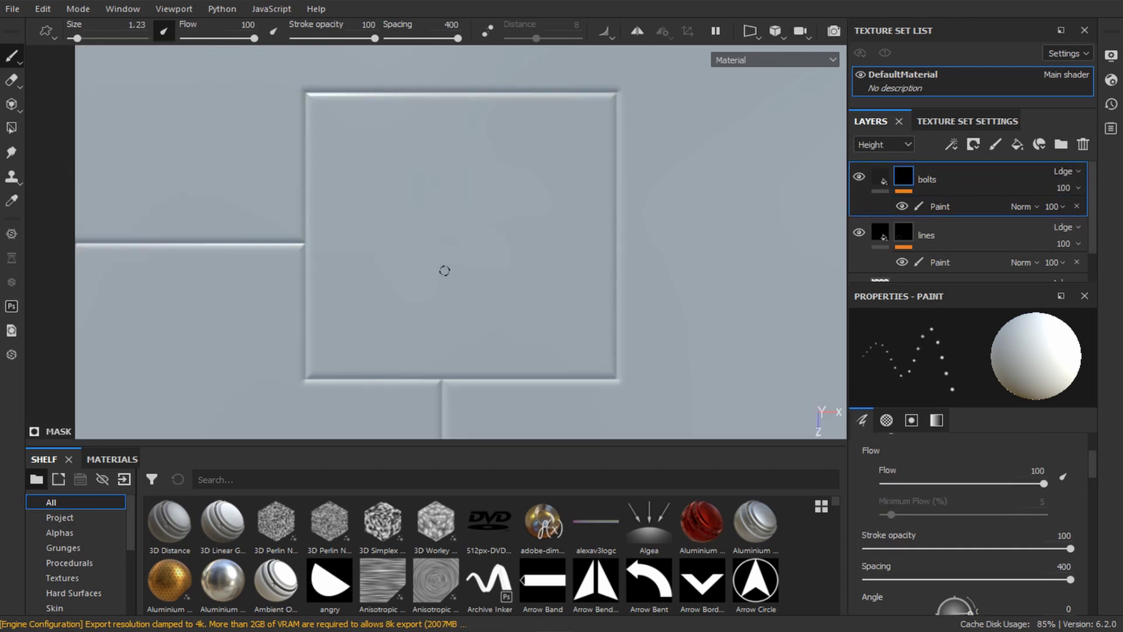
- Stamp straight rows of bolts along all four inner edges of the square panel
{"action": "left_click_drag", "start_coordinate": [326, 160], "coordinate": [394, 344]}
{"action": "key", "text": "ctrl+z"}
{"action": "left_click", "coordinate": [319, 102]}
{"action": "left_click", "coordinate": [319, 363], "text": "shift"}
{"action": "left_click", "coordinate": [600, 366], "text": "shift"}
{"action": "left_click", "coordinate": [600, 102], "text": "shift"}
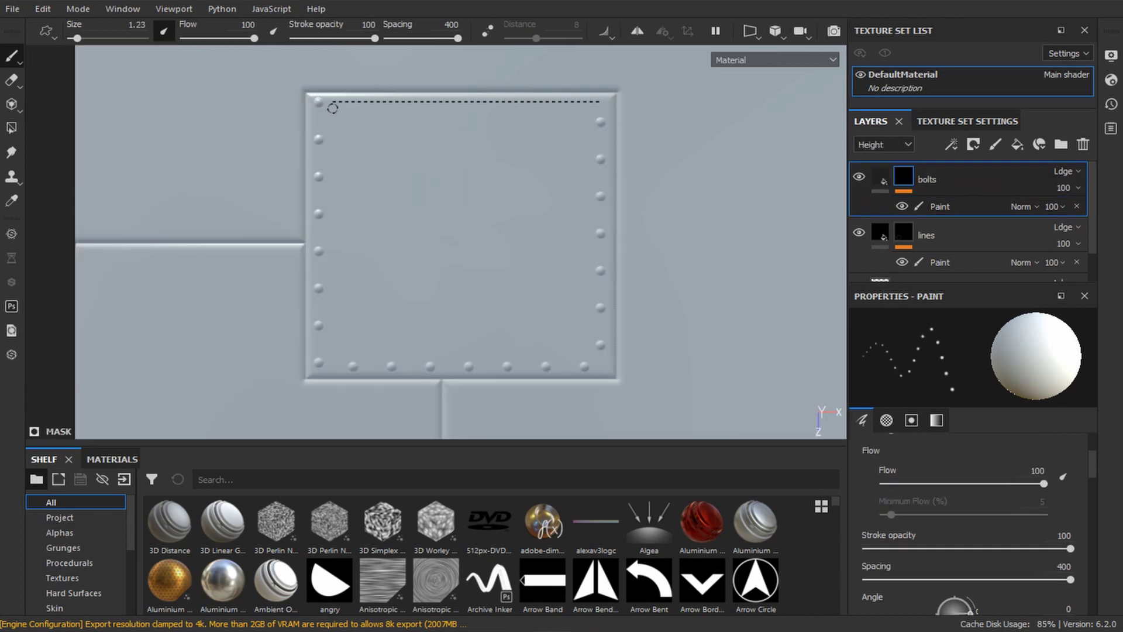
{"action": "left_click", "coordinate": [331, 104], "text": "shift"}
- Stamp bolt rows along both sides of the horizontal panel line and of the short vertical line below the square panel
{"action": "middle_click_drag", "start_coordinate": [430, 378], "coordinate": [499, 227], "text": "alt"}
{"action": "left_click", "coordinate": [497, 244]}
{"action": "left_click", "coordinate": [491, 393], "text": "shift"}
{"action": "middle_click_drag", "start_coordinate": [359, 113], "coordinate": [454, 245], "text": "alt"}
{"action": "left_click", "coordinate": [453, 246]}
{"action": "middle_click_drag", "start_coordinate": [623, 424], "coordinate": [442, 278], "text": "alt"}
{"action": "left_click", "coordinate": [444, 281]}
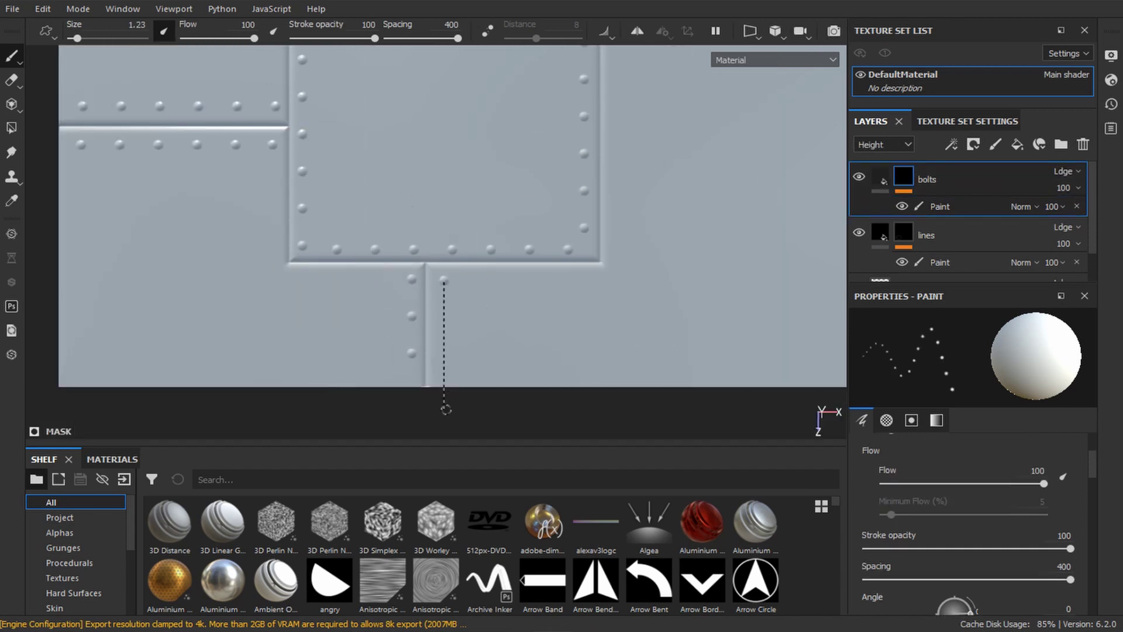
{"action": "left_click", "coordinate": [446, 405], "text": "shift"}
- Stamp bolt rows just outside the square panel, down its lower left edge and along its bottom edge on both sides of the vertical line
{"action": "middle_click_drag", "start_coordinate": [458, 234], "coordinate": [537, 352], "text": "alt"}
{"action": "middle_click_drag", "start_coordinate": [350, 291], "coordinate": [334, 206], "text": "alt"}
{"action": "left_click", "coordinate": [333, 201]}
{"action": "left_click", "coordinate": [334, 323], "text": "shift"}
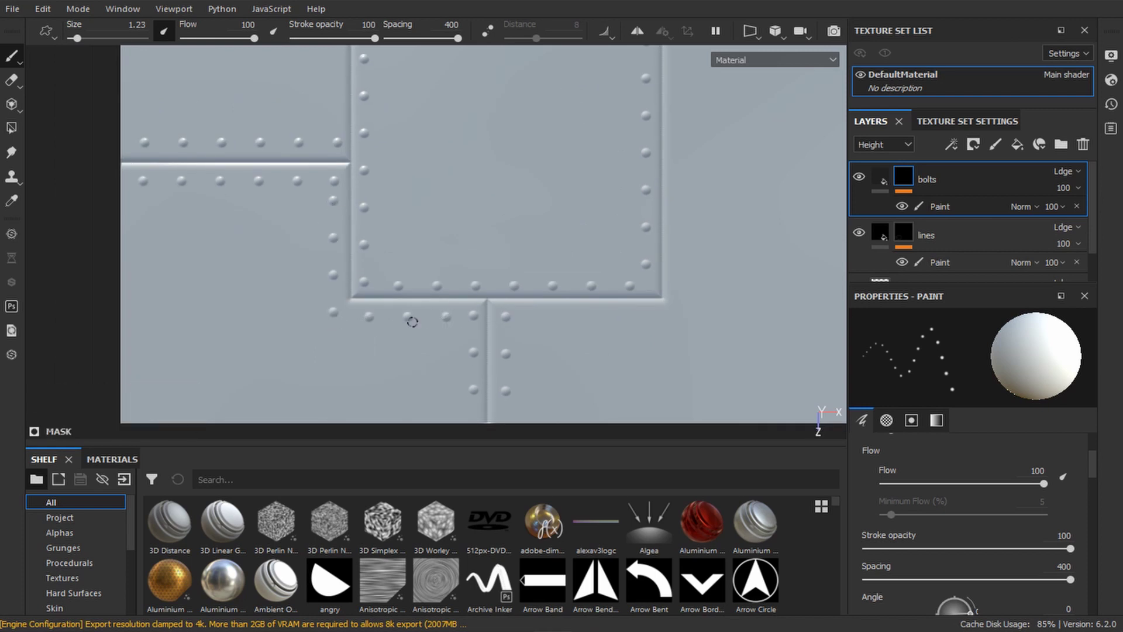
{"action": "middle_click_drag", "start_coordinate": [530, 319], "coordinate": [354, 332], "text": "alt"}
{"action": "left_click", "coordinate": [355, 331]}
{"action": "left_click", "coordinate": [476, 332], "text": "shift"}
{"action": "scroll", "coordinate": [477, 331], "scroll_direction": "down", "scroll_amount": 2}
{"action": "middle_click_drag", "start_coordinate": [321, 233], "coordinate": [499, 243], "text": "alt"}
{"action": "middle_click_drag", "start_coordinate": [756, 249], "coordinate": [636, 280], "text": "alt"}
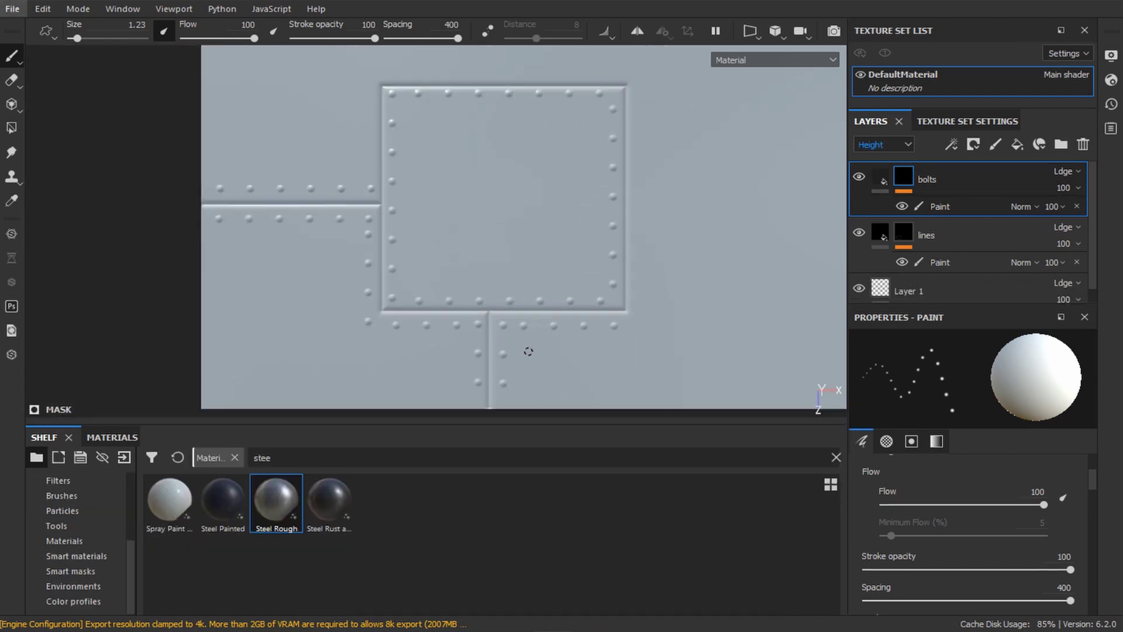
- Add a height-only fill layer named "detail blend" above the bolts layer
{"action": "left_click", "coordinate": [1018, 145]}
{"action": "double_click", "coordinate": [936, 180]}
{"action": "type", "text": "detail blend"}
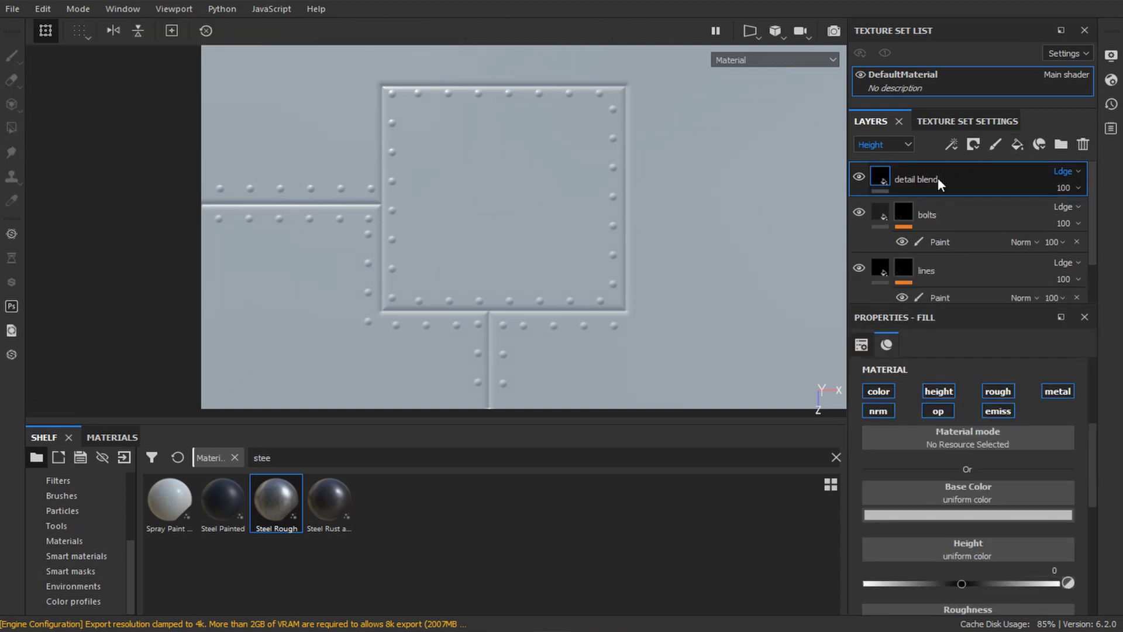
{"action": "left_click", "coordinate": [938, 391]}
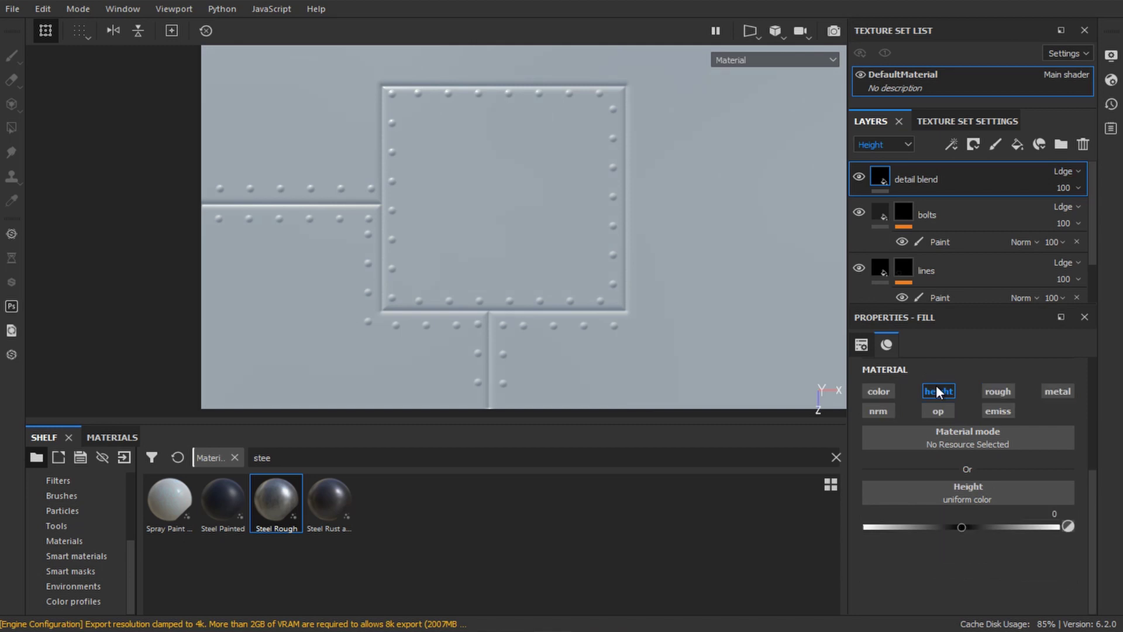
- Set the detail blend layer's height blending mode to Passthrough and add an anchor point to the layer
{"action": "left_click", "coordinate": [1077, 170]}
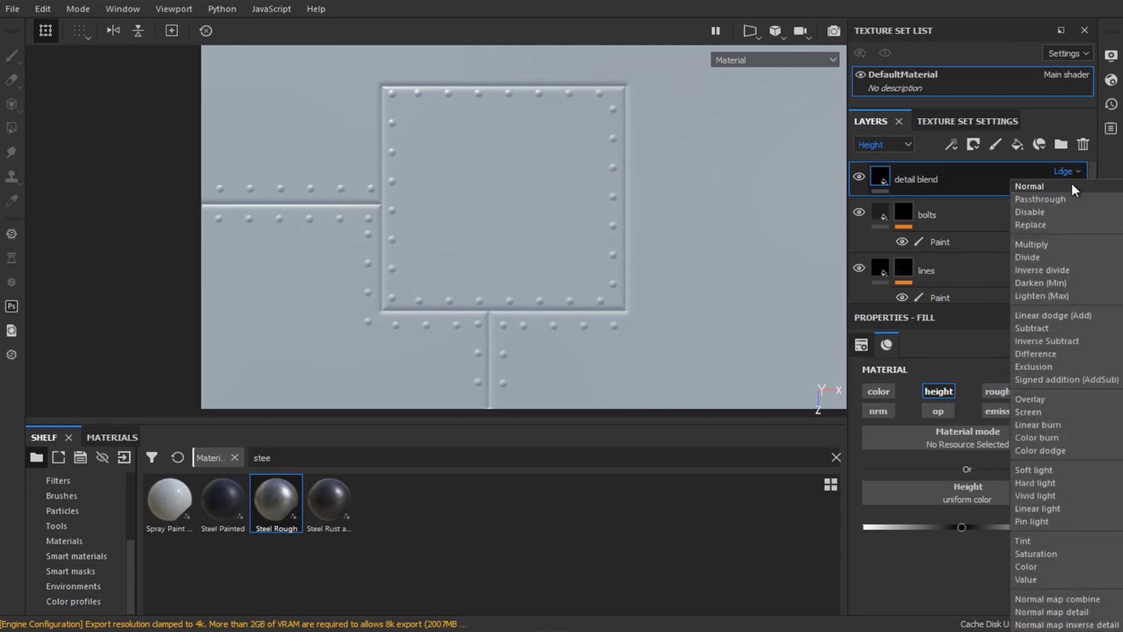
{"action": "left_click", "coordinate": [1068, 195]}
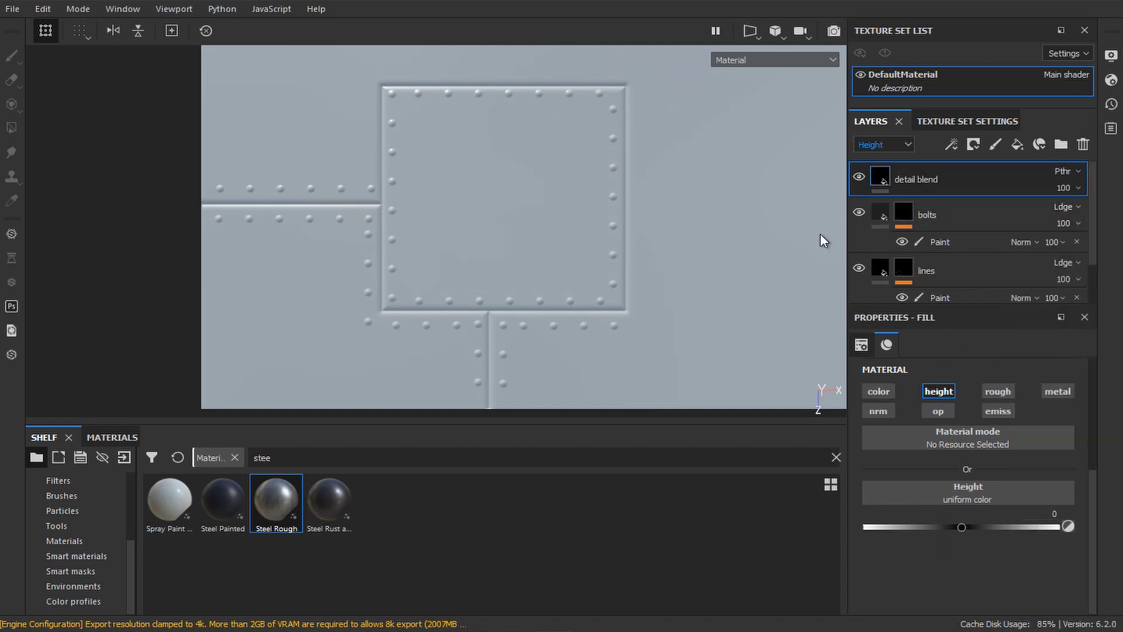
{"action": "middle_click_drag", "start_coordinate": [561, 289], "coordinate": [522, 281]}
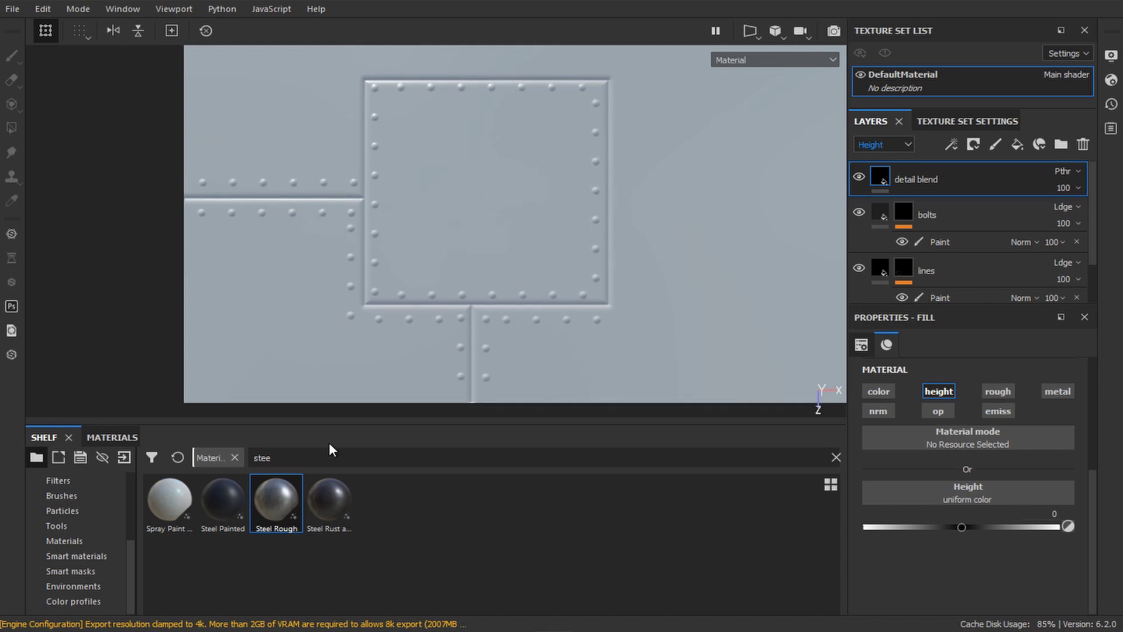
{"action": "left_click", "coordinate": [386, 452]}
{"action": "type", "text": "l"}
{"action": "key", "text": "BackSpace"}
{"action": "key", "text": "BackSpace"}
{"action": "key", "text": "BackSpace"}
{"action": "key", "text": "BackSpace"}
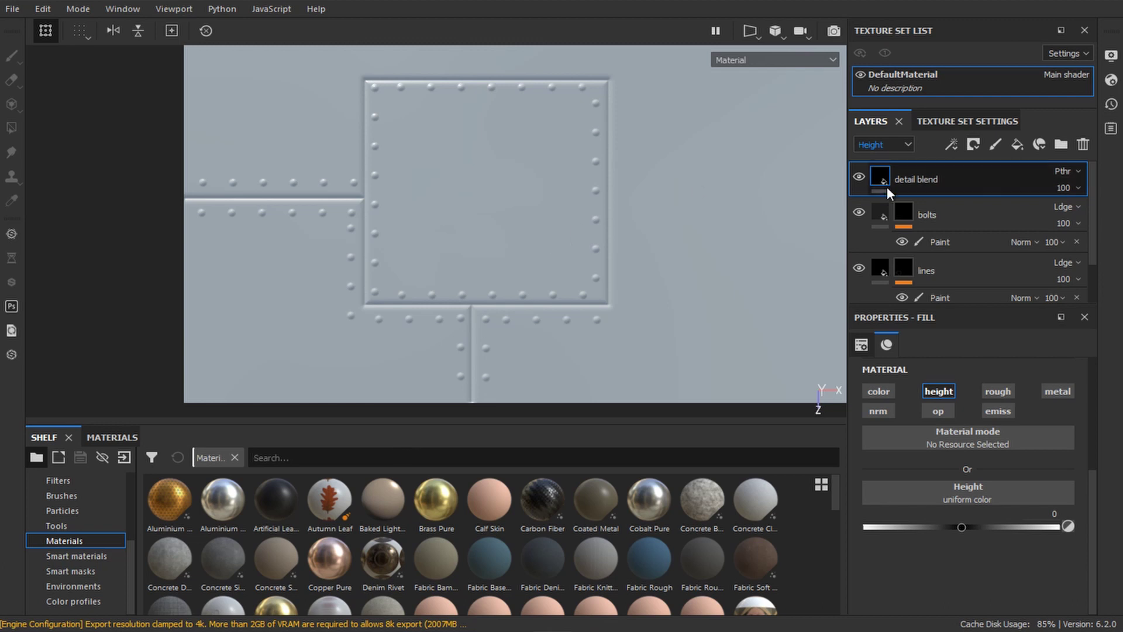
{"action": "right_click", "coordinate": [926, 177]}
{"action": "left_click", "coordinate": [986, 580]}
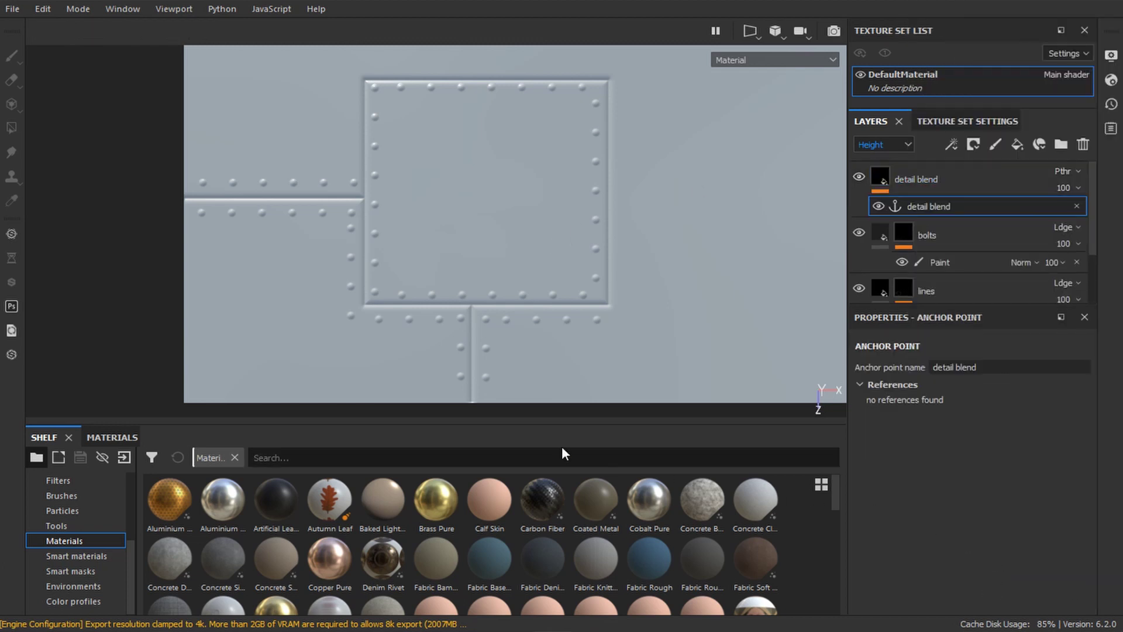
- Search the materials for "steel" and place Steel Rough as a layer above detail blend
{"action": "left_click", "coordinate": [433, 460]}
{"action": "type", "text": "steel"}
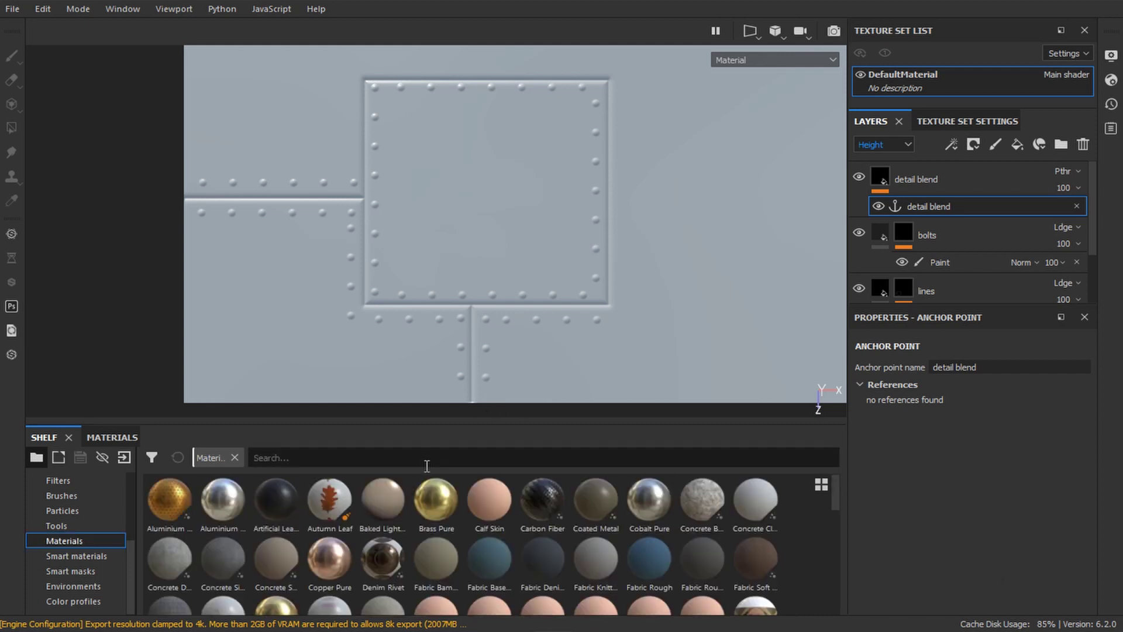
{"action": "type", "text": "s"}
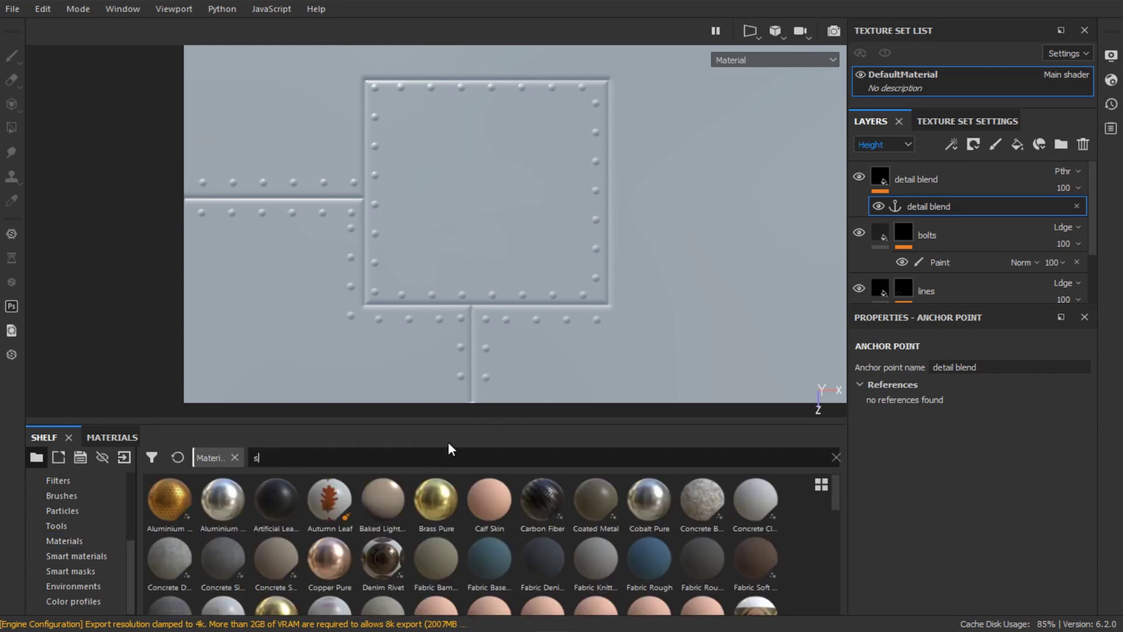
{"action": "type", "text": "teel"}
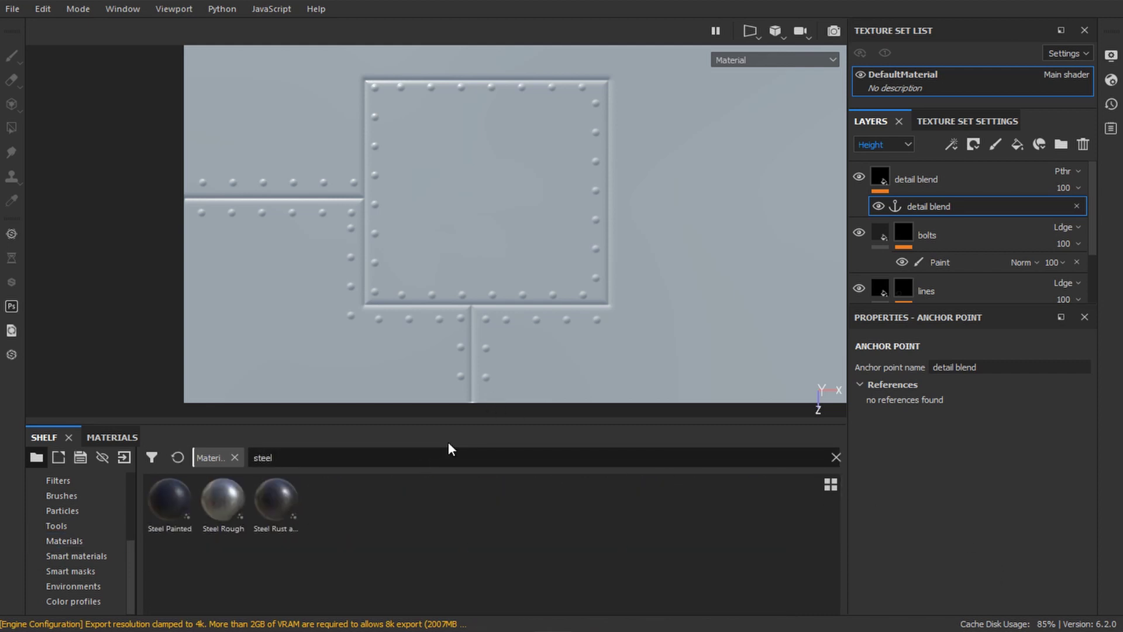
{"action": "mouse_move", "coordinate": [234, 523]}
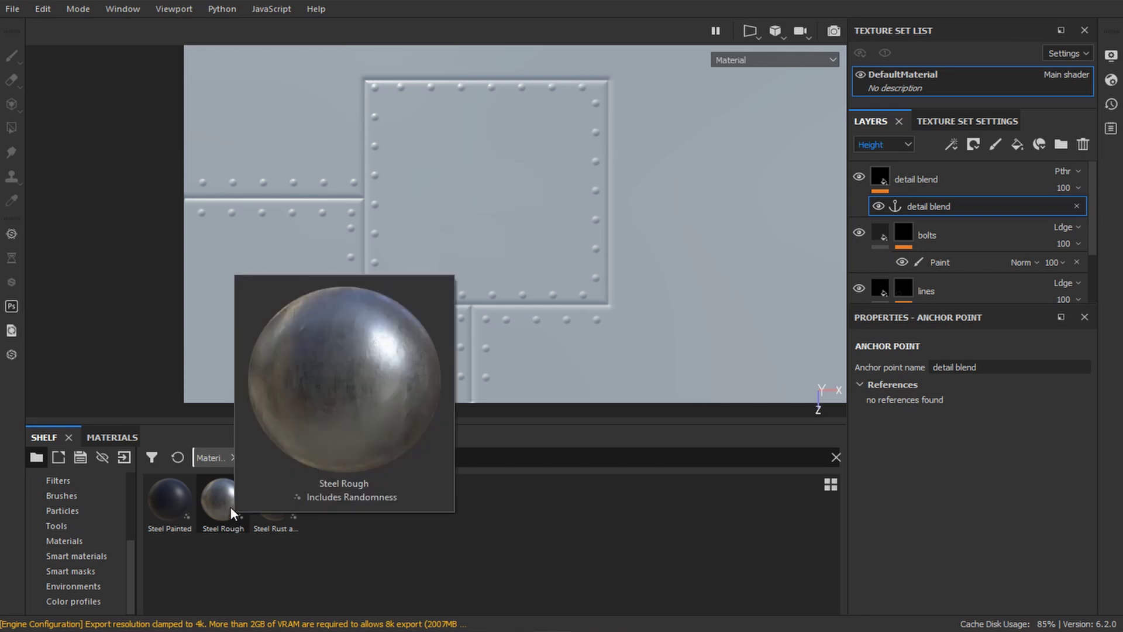
{"action": "left_click_drag", "start_coordinate": [228, 511], "coordinate": [920, 167]}
- Duplicate the Steel Rough layer and rename the copy "edge wear"
{"action": "right_click", "coordinate": [928, 181]}
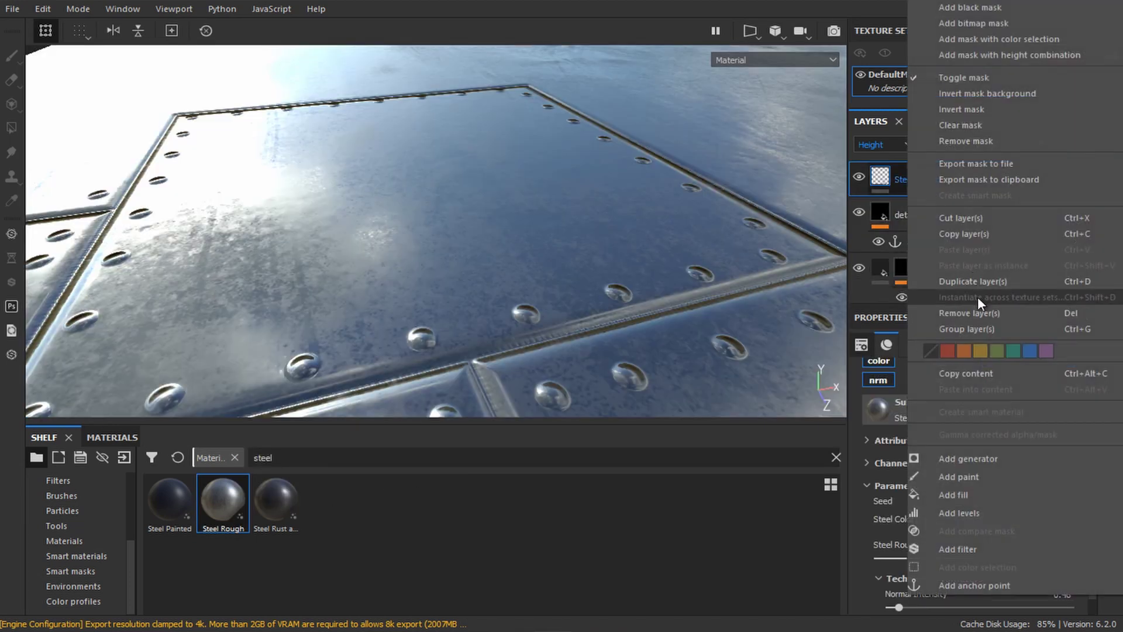
{"action": "left_click", "coordinate": [973, 281]}
{"action": "double_click", "coordinate": [925, 180]}
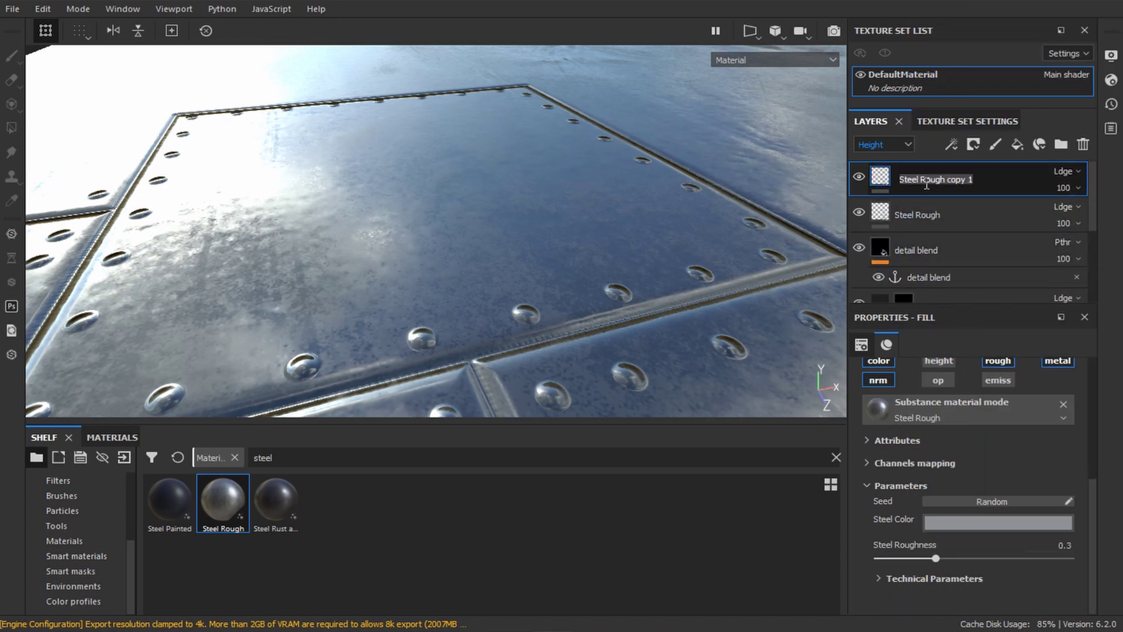
{"action": "type", "text": "edge"}
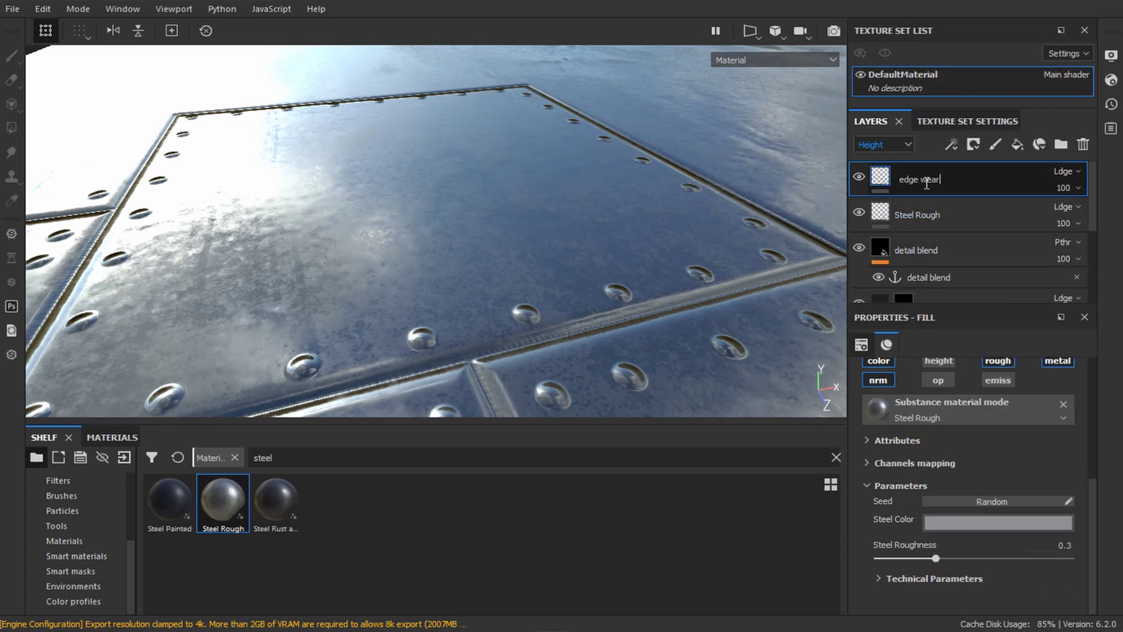
{"action": "type", "text": " wear"}
{"action": "key", "text": "Return"}
- Set the edge wear layer's steel color to a light gray of about 0.83 and its steel roughness to 0.61
{"action": "left_click", "coordinate": [954, 523]}
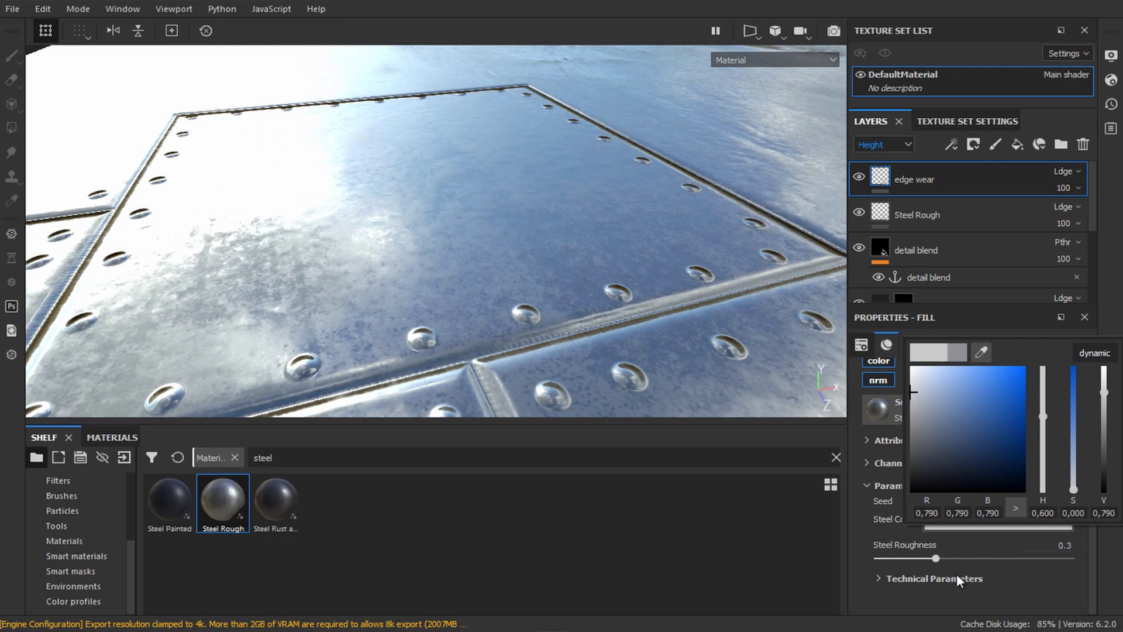
{"action": "left_click_drag", "start_coordinate": [936, 558], "coordinate": [996, 559]}
{"action": "left_click", "coordinate": [977, 524]}
{"action": "left_click", "coordinate": [911, 389]}
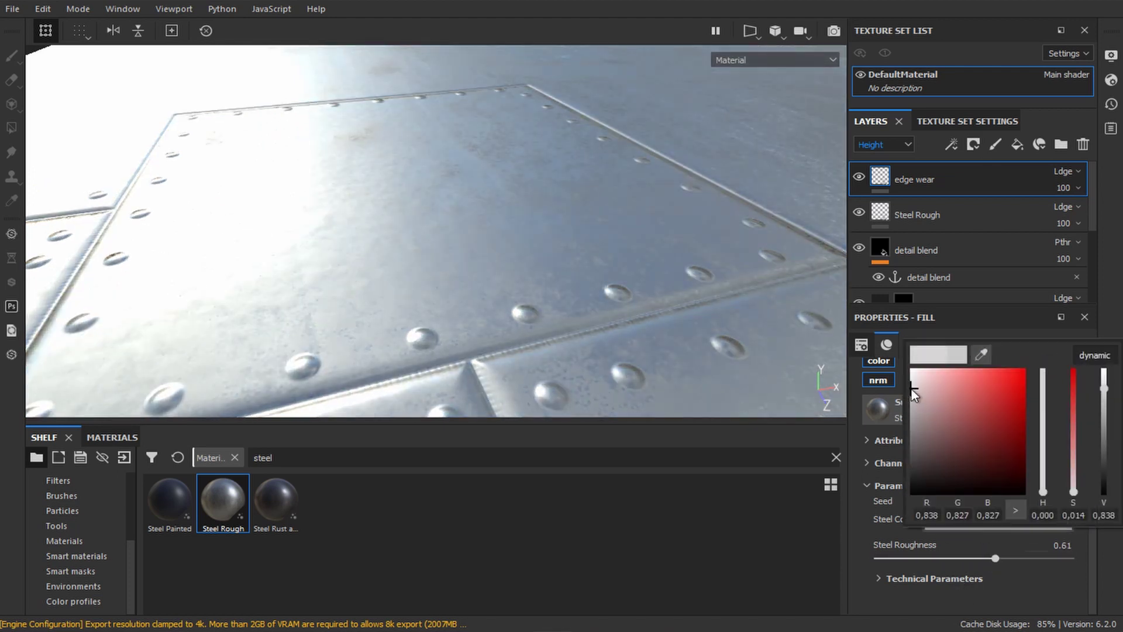
- Add a black mask to the edge wear layer and give the mask a Metal Edge Wear generator
{"action": "right_click", "coordinate": [914, 180]}
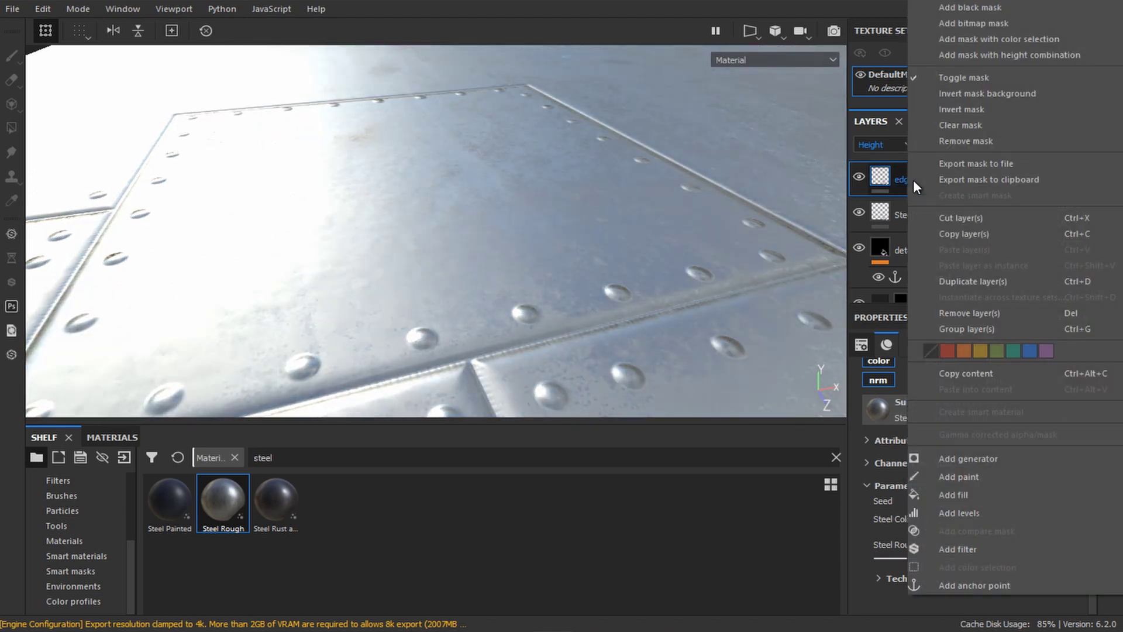
{"action": "left_click", "coordinate": [963, 7]}
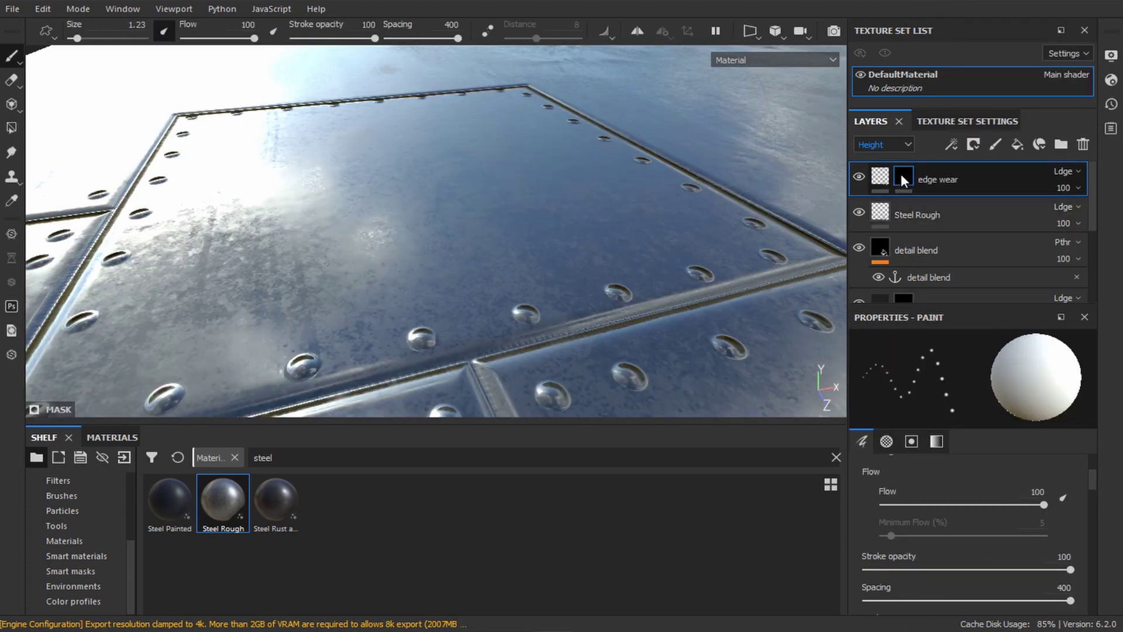
{"action": "right_click", "coordinate": [901, 174]}
{"action": "left_click", "coordinate": [979, 466]}
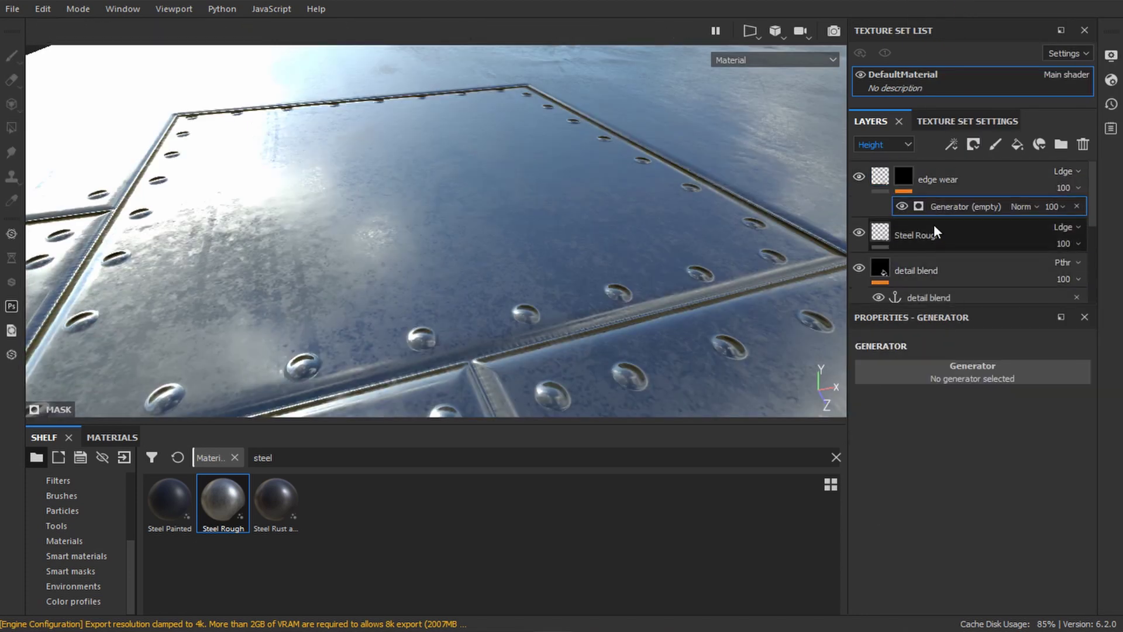
{"action": "left_click", "coordinate": [972, 367]}
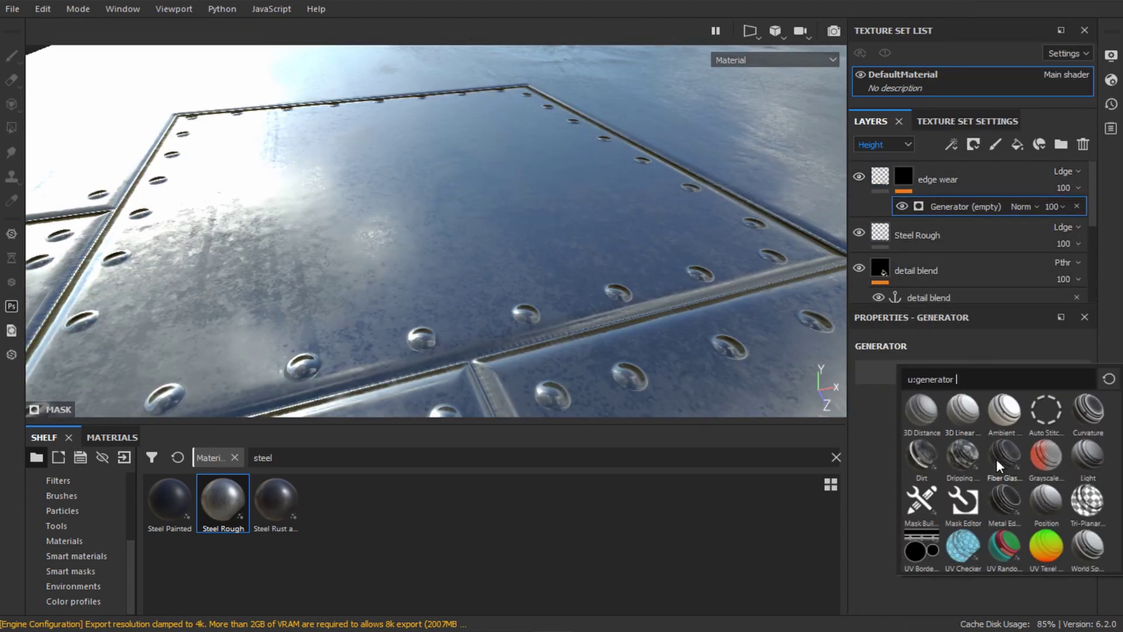
{"action": "left_click", "coordinate": [1004, 500]}
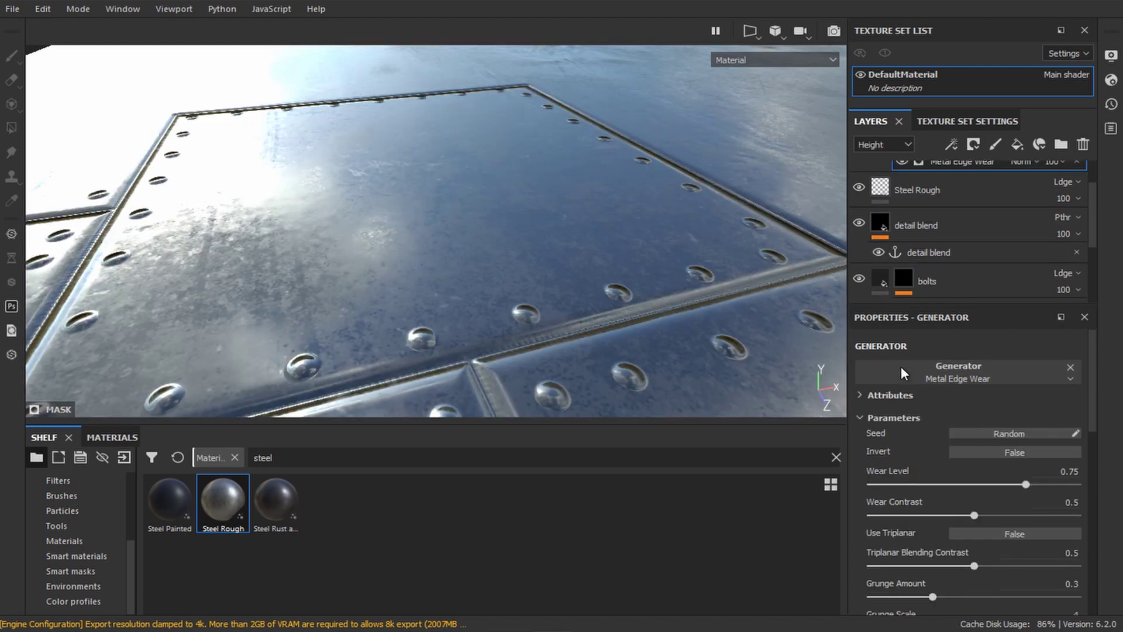
- Enable Micro Height in the Metal Edge Wear generator's micro details
{"action": "scroll", "coordinate": [995, 424], "scroll_direction": "down", "scroll_amount": 4}
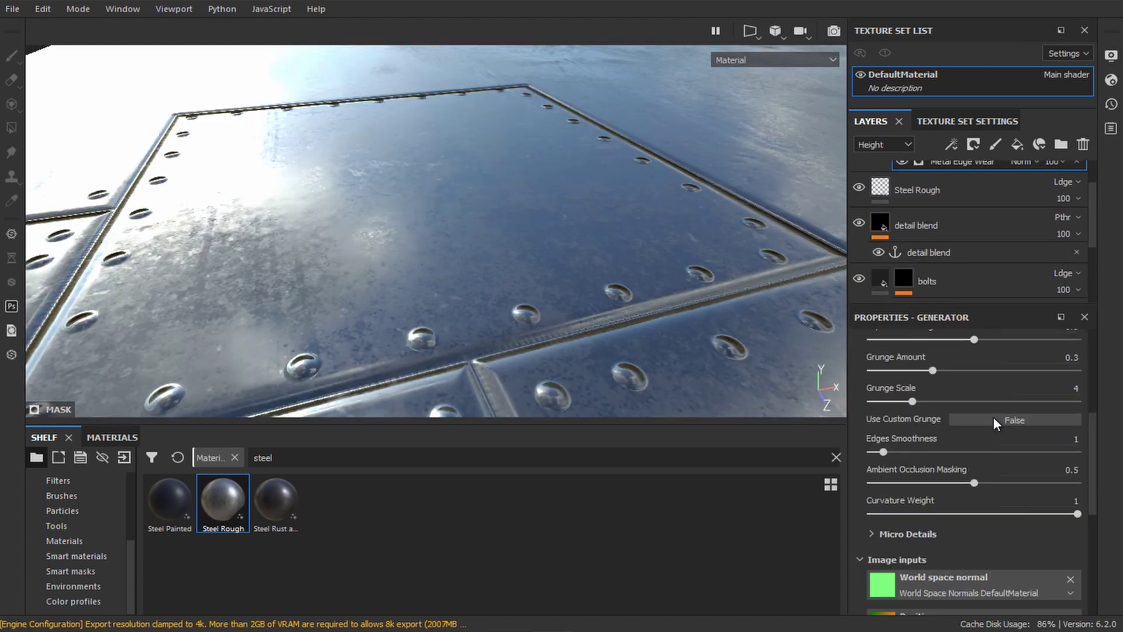
{"action": "scroll", "coordinate": [997, 424], "scroll_direction": "down", "scroll_amount": 1}
{"action": "left_click", "coordinate": [872, 490]}
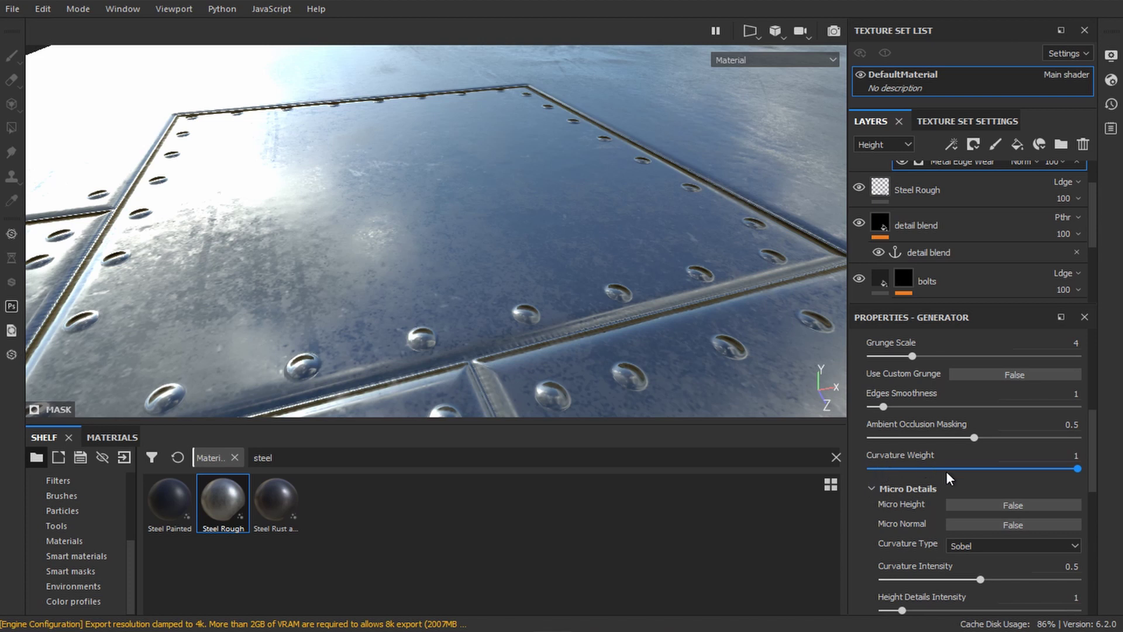
{"action": "left_click", "coordinate": [1001, 505]}
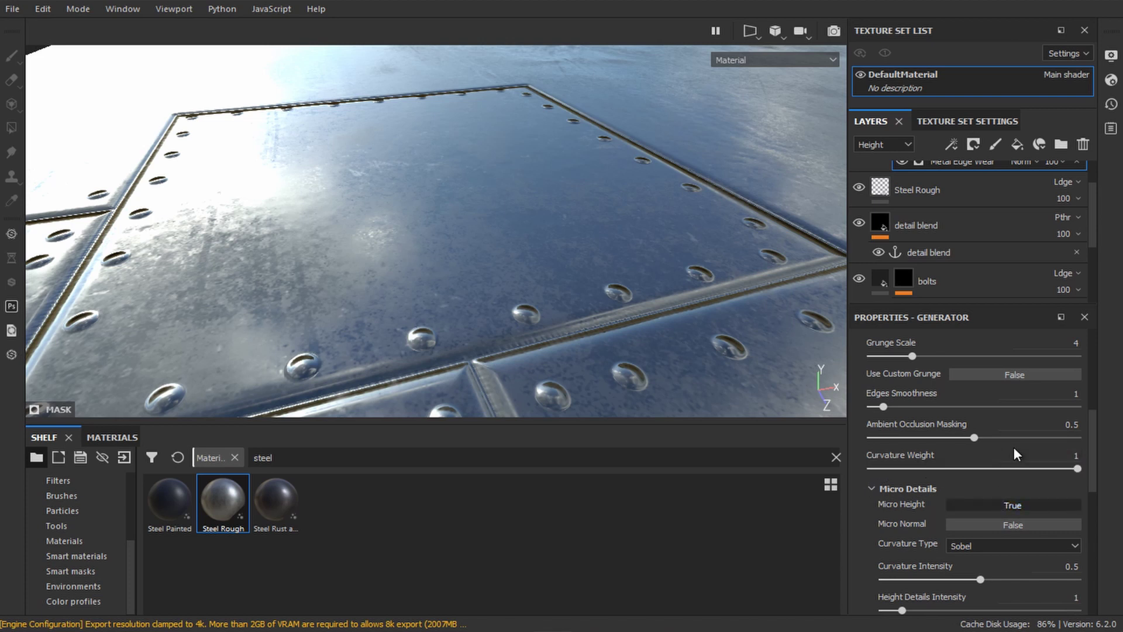
- Assign the detail blend anchor point to the generator's Micro Height input and set its referenced channel to Height
{"action": "scroll", "coordinate": [1019, 448], "scroll_direction": "down", "scroll_amount": 5}
{"action": "left_click", "coordinate": [976, 566]}
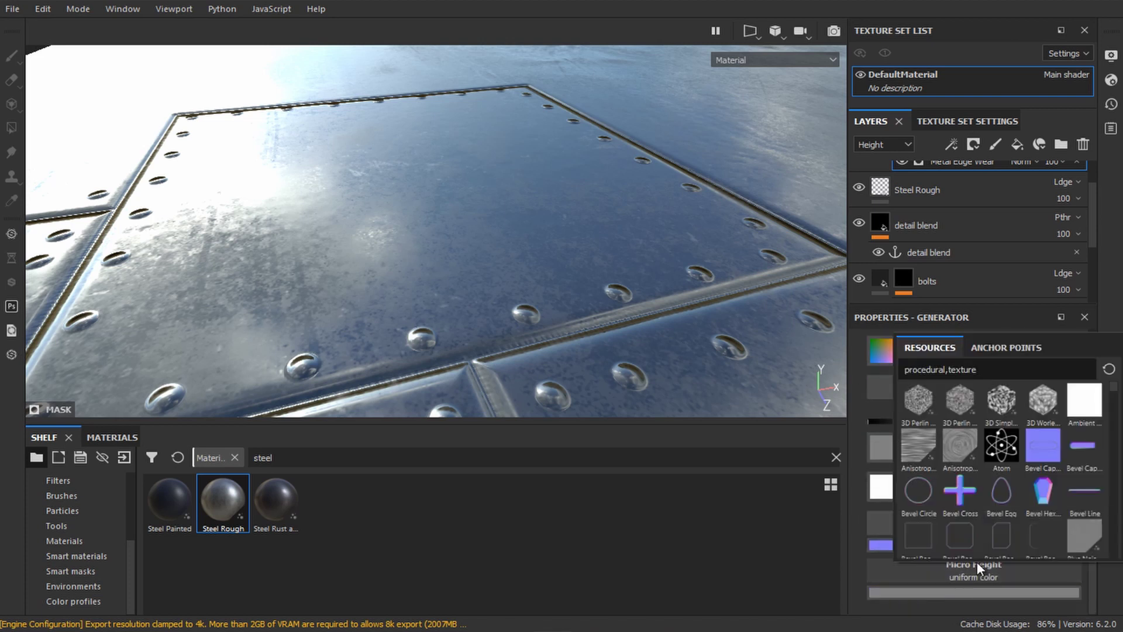
{"action": "left_click", "coordinate": [991, 353]}
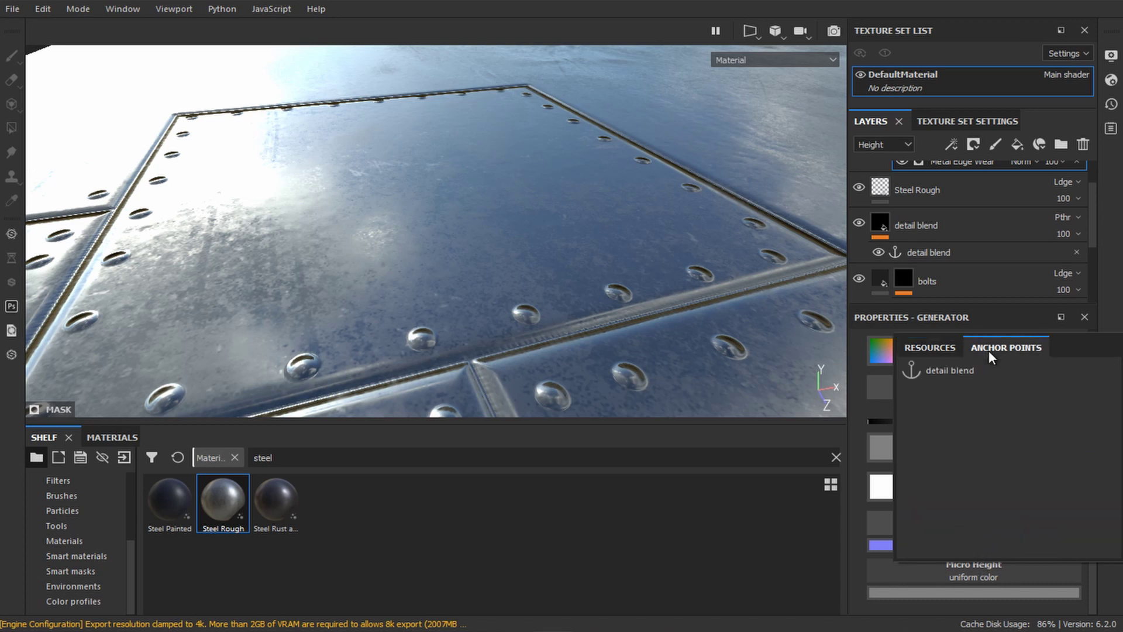
{"action": "left_click", "coordinate": [950, 371]}
{"action": "scroll", "coordinate": [1004, 468], "scroll_direction": "down", "scroll_amount": 1}
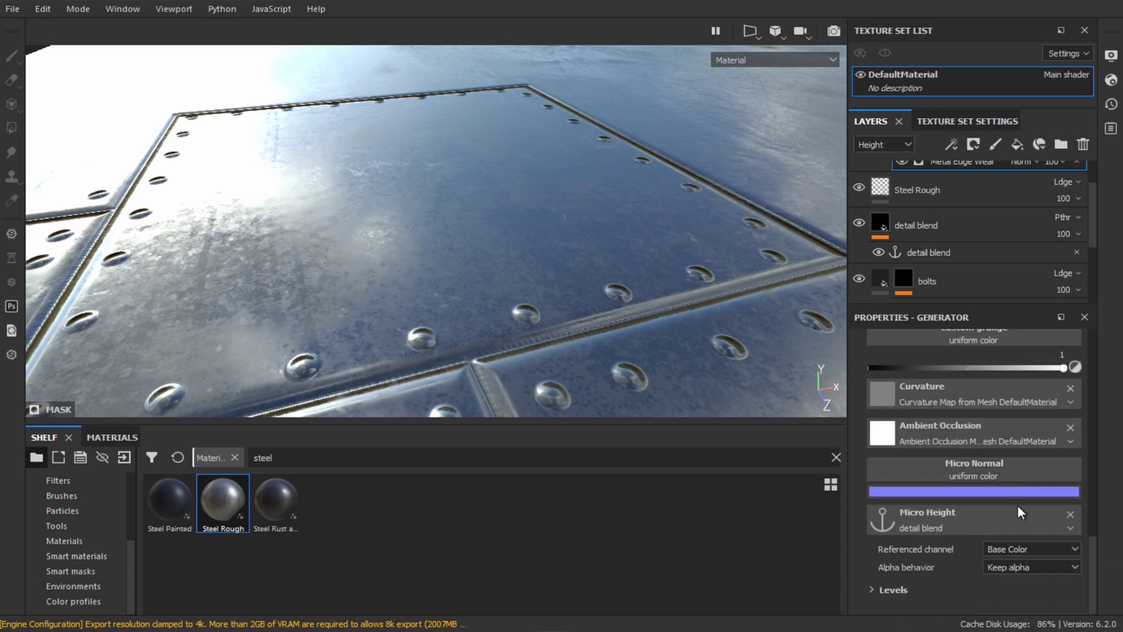
{"action": "left_click", "coordinate": [1028, 550]}
{"action": "left_click", "coordinate": [1019, 582]}
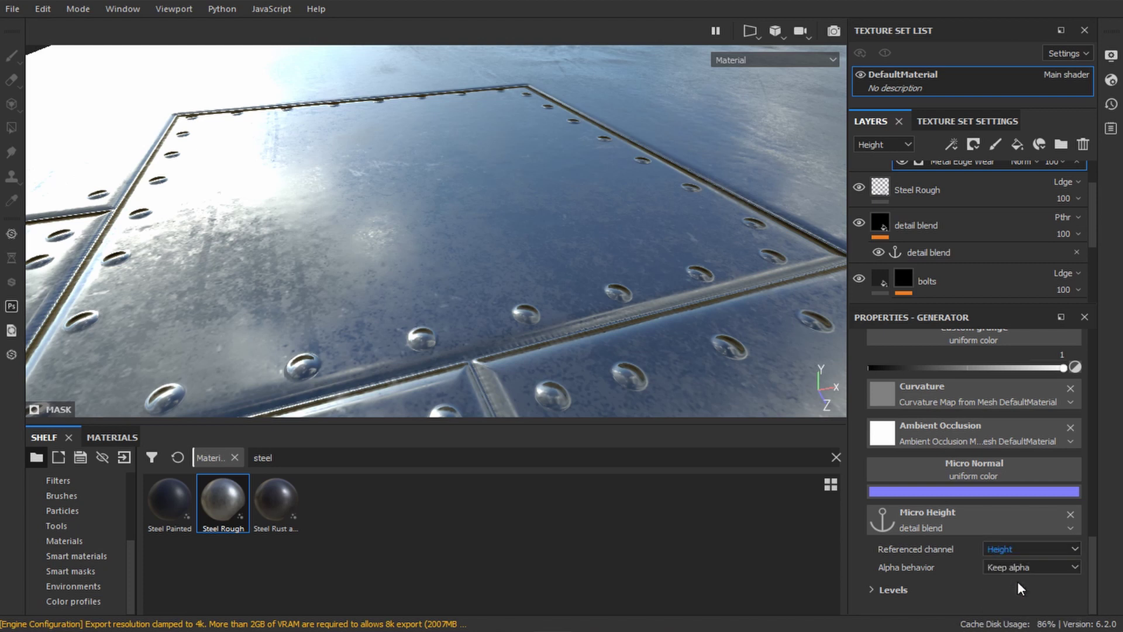
- Apply automatic levels to the Micro Height input
{"action": "left_click", "coordinate": [894, 590]}
{"action": "scroll", "coordinate": [936, 526], "scroll_direction": "down", "scroll_amount": 2}
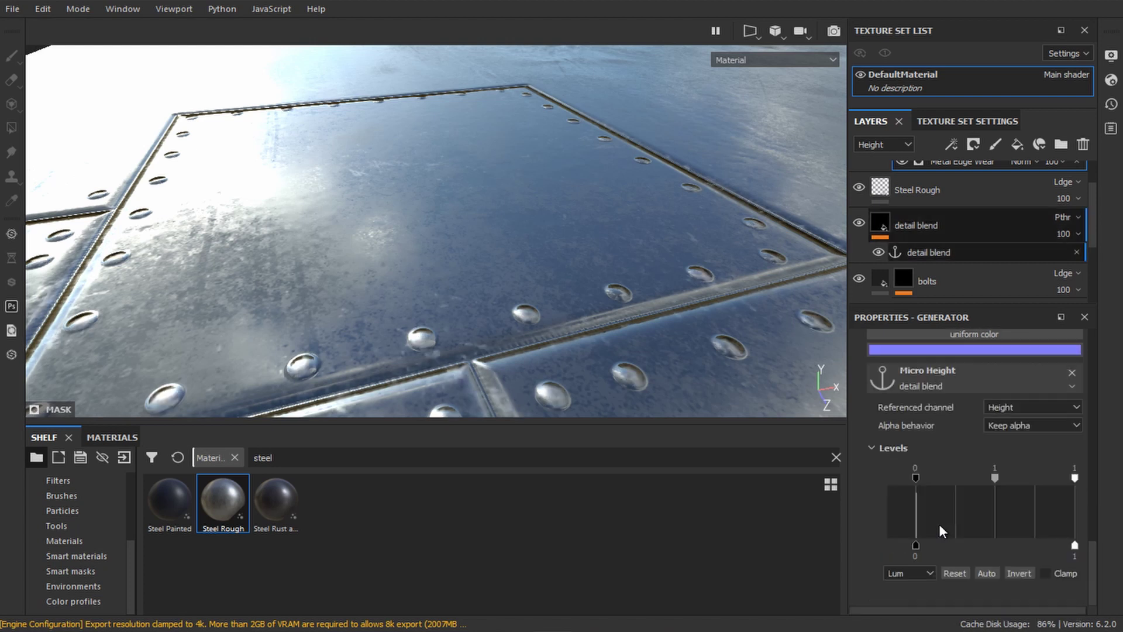
{"action": "left_click", "coordinate": [987, 573]}
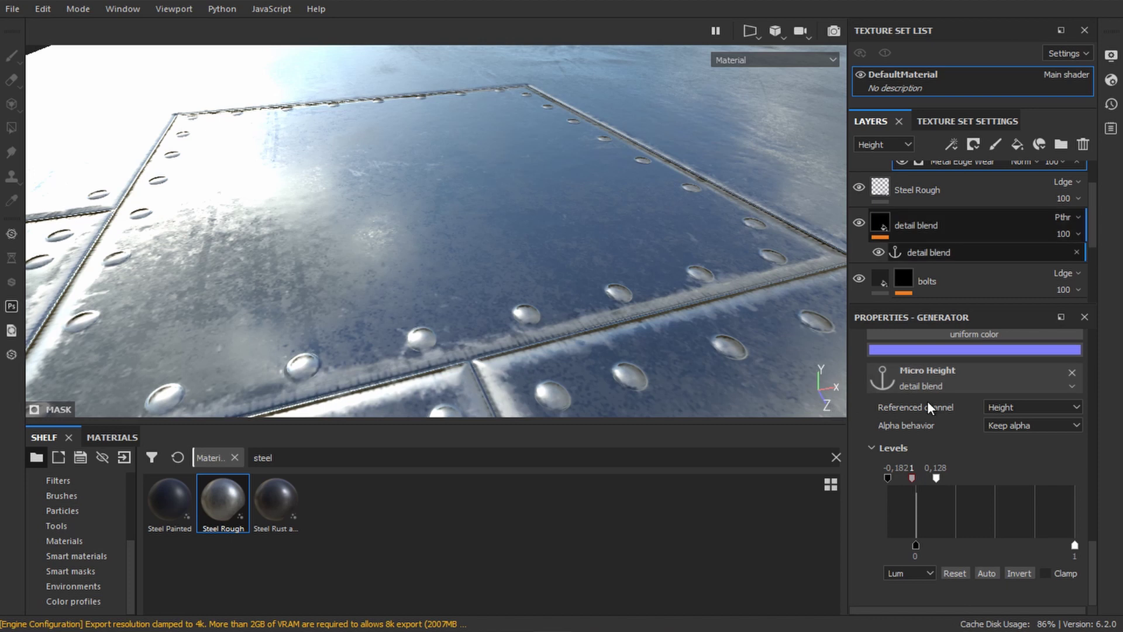
- Set the generator's Height Details Intensity to 1.08 and Curvature Intensity to 0.48
{"action": "scroll", "coordinate": [966, 433], "scroll_direction": "up", "scroll_amount": 8}
{"action": "mouse_move", "coordinate": [997, 426]}
{"action": "left_mouse_down"}
{"action": "mouse_move", "coordinate": [1015, 429]}
{"action": "mouse_move", "coordinate": [941, 426]}
{"action": "mouse_move", "coordinate": [910, 456]}
{"action": "mouse_move", "coordinate": [943, 456]}
{"action": "mouse_move", "coordinate": [903, 456]}
{"action": "left_mouse_up"}
{"action": "left_click_drag", "start_coordinate": [942, 425], "coordinate": [977, 426]}
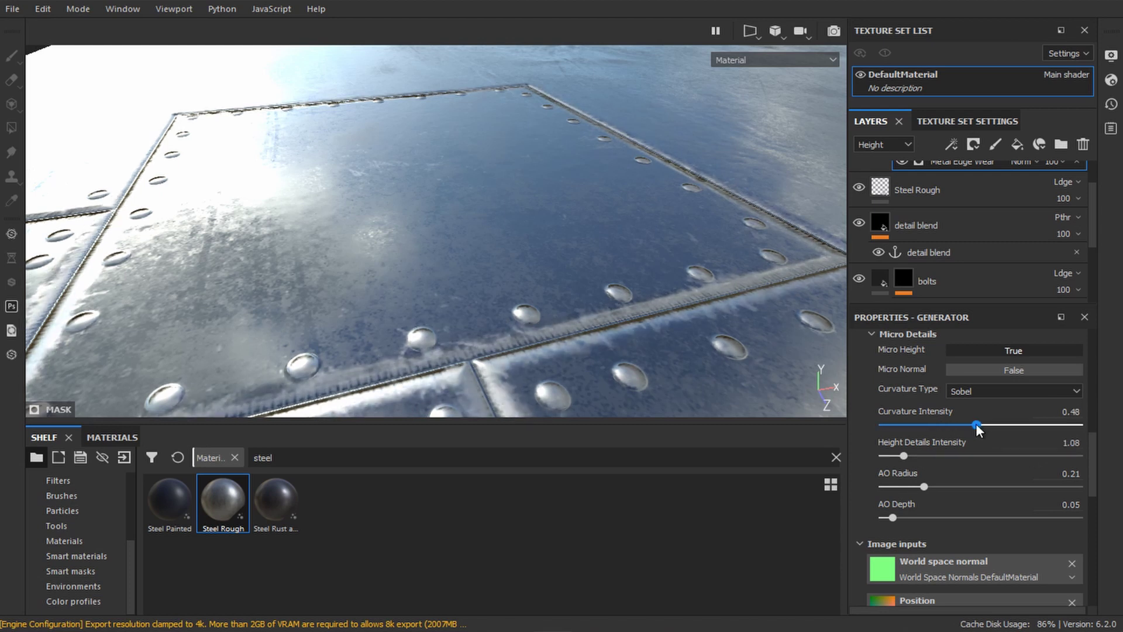
- Slightly lower the edge wear generator's Height Details Intensity and add a fill layer named dirt above the edge wear layer
{"action": "left_click_drag", "start_coordinate": [903, 456], "coordinate": [894, 456]}
{"action": "scroll", "coordinate": [991, 255], "scroll_direction": "up", "scroll_amount": 2}
{"action": "left_click", "coordinate": [954, 181]}
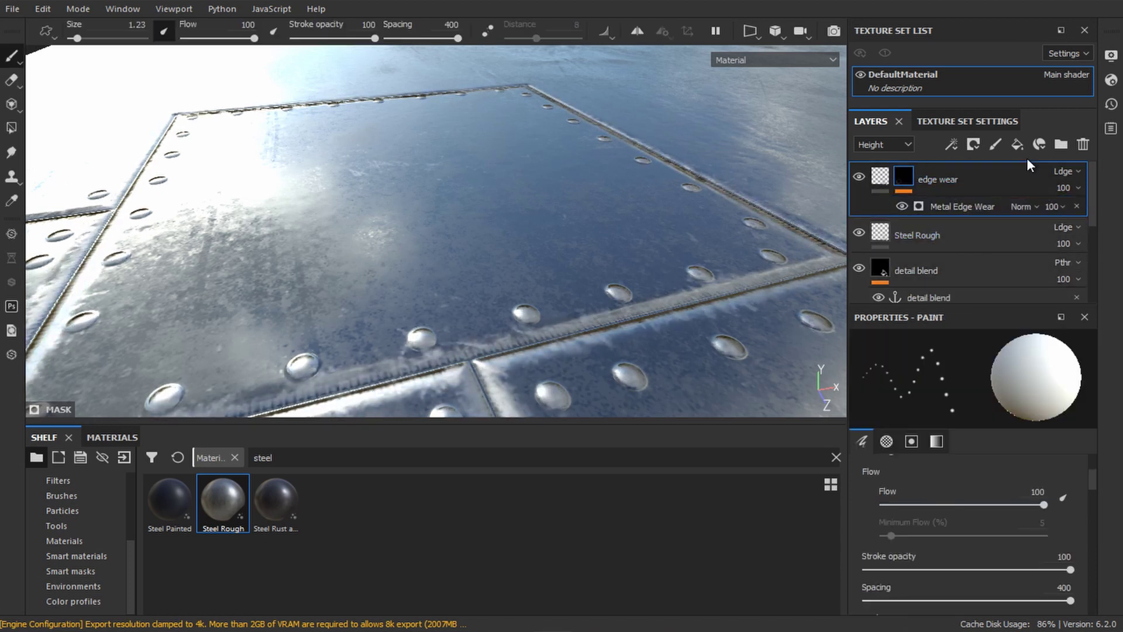
{"action": "left_click", "coordinate": [1017, 144]}
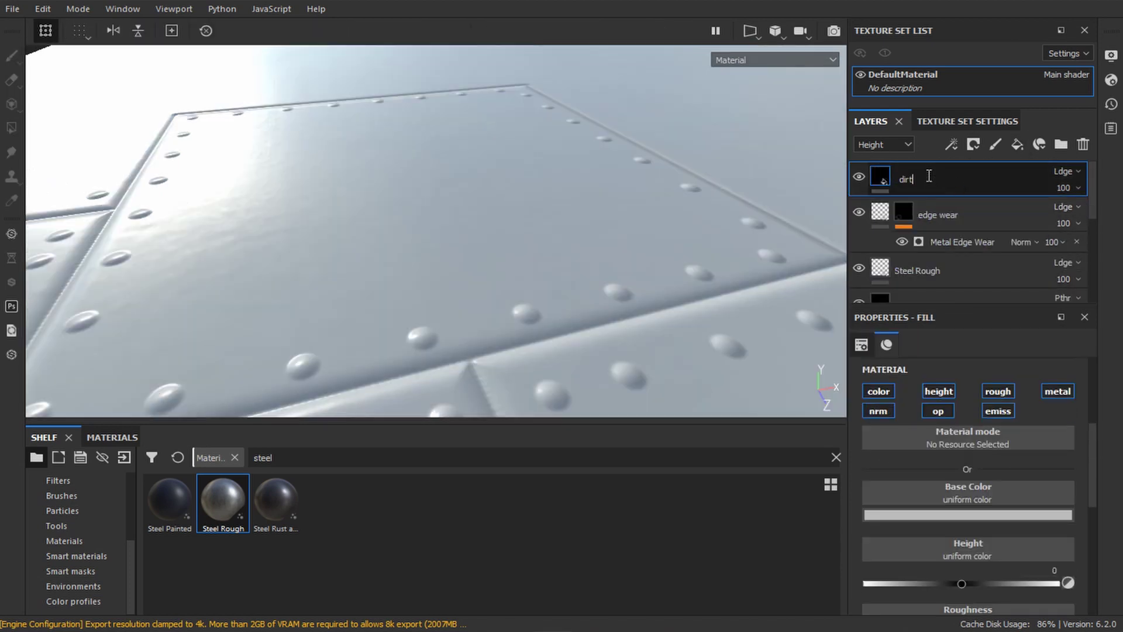
{"action": "key", "text": "Return"}
- Show the Base Color channel in the layer stack and set the dirt layer's blending mode to Multiply
{"action": "left_click", "coordinate": [883, 144]}
{"action": "left_click", "coordinate": [880, 155]}
{"action": "left_click", "coordinate": [1063, 171]}
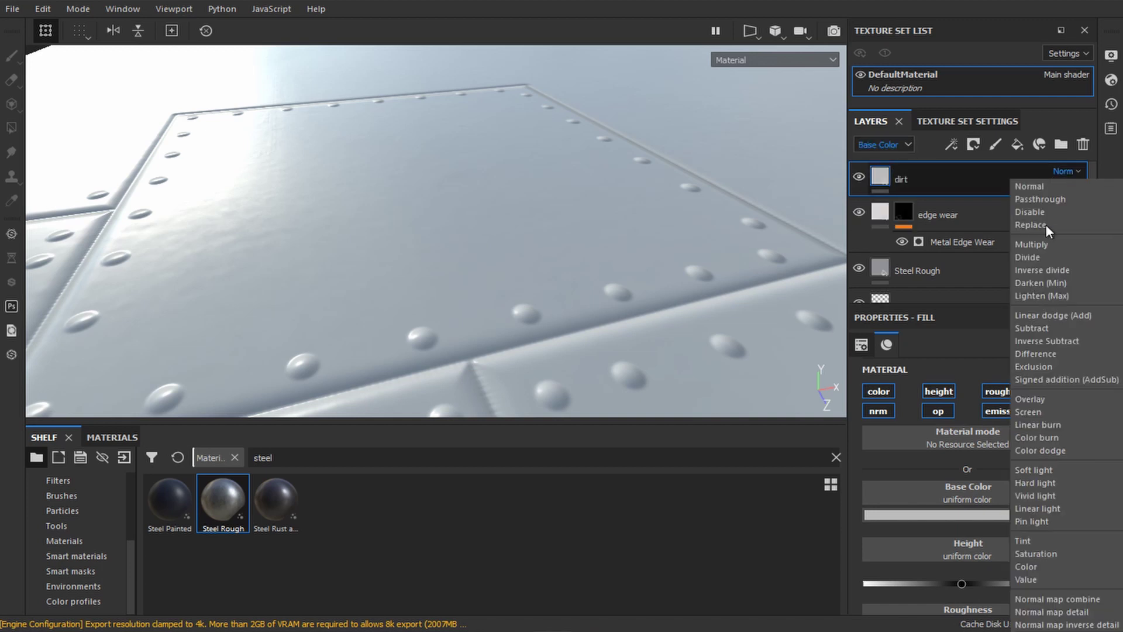
{"action": "left_click", "coordinate": [1038, 244]}
- Give the dirt fill a dark brown base color and set its roughness to 0.728
{"action": "left_click", "coordinate": [939, 513]}
{"action": "left_click", "coordinate": [927, 453]}
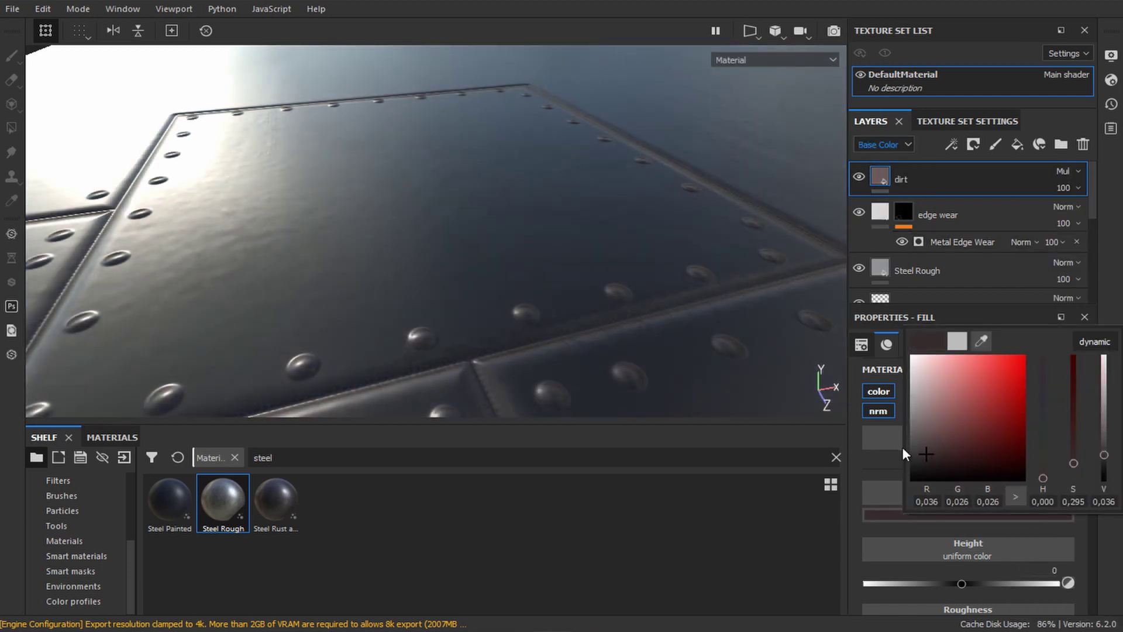
{"action": "left_click_drag", "start_coordinate": [1043, 476], "coordinate": [1044, 470]}
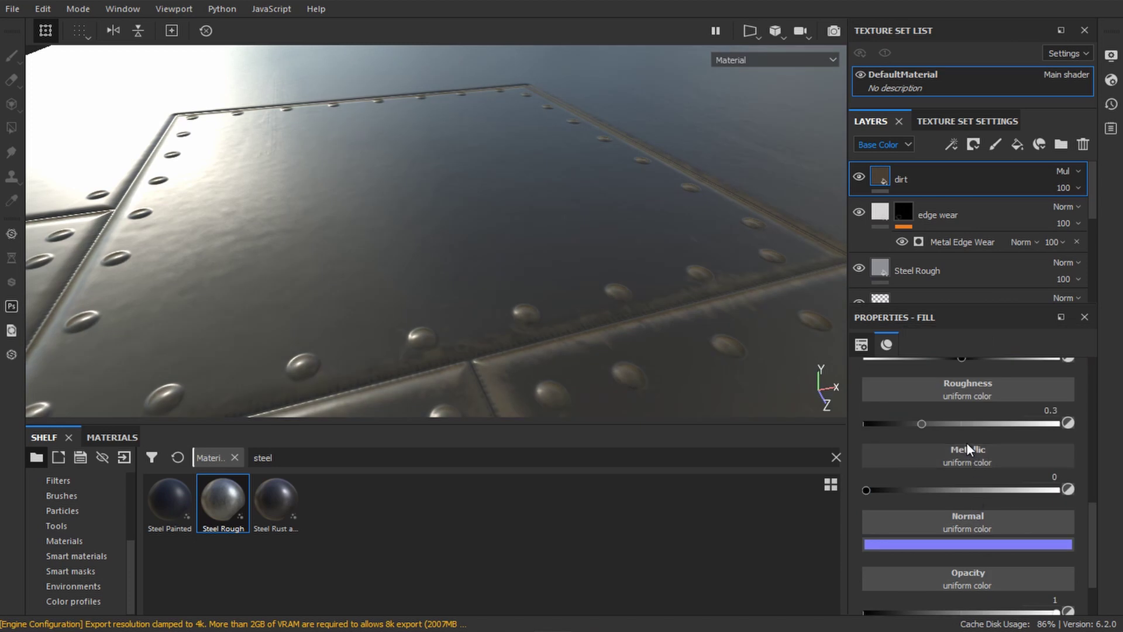
{"action": "left_click_drag", "start_coordinate": [957, 423], "coordinate": [1005, 420]}
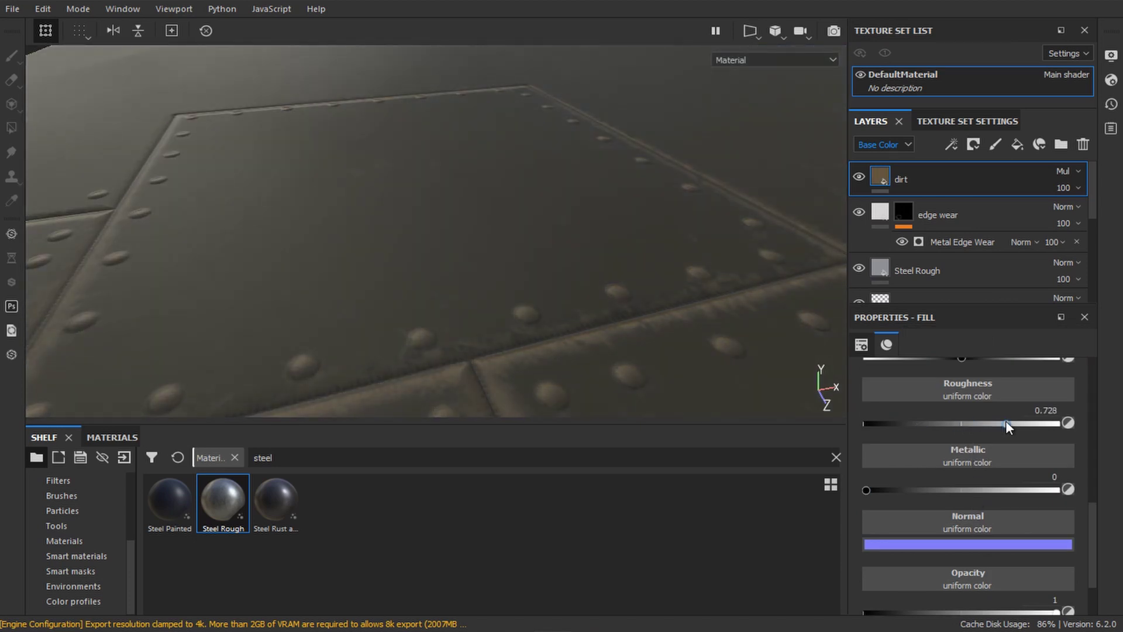
- Add a black mask to the dirt layer and drive it with the Dirt generator
{"action": "right_click", "coordinate": [901, 179]}
{"action": "left_click", "coordinate": [964, 24]}
{"action": "right_click", "coordinate": [901, 174]}
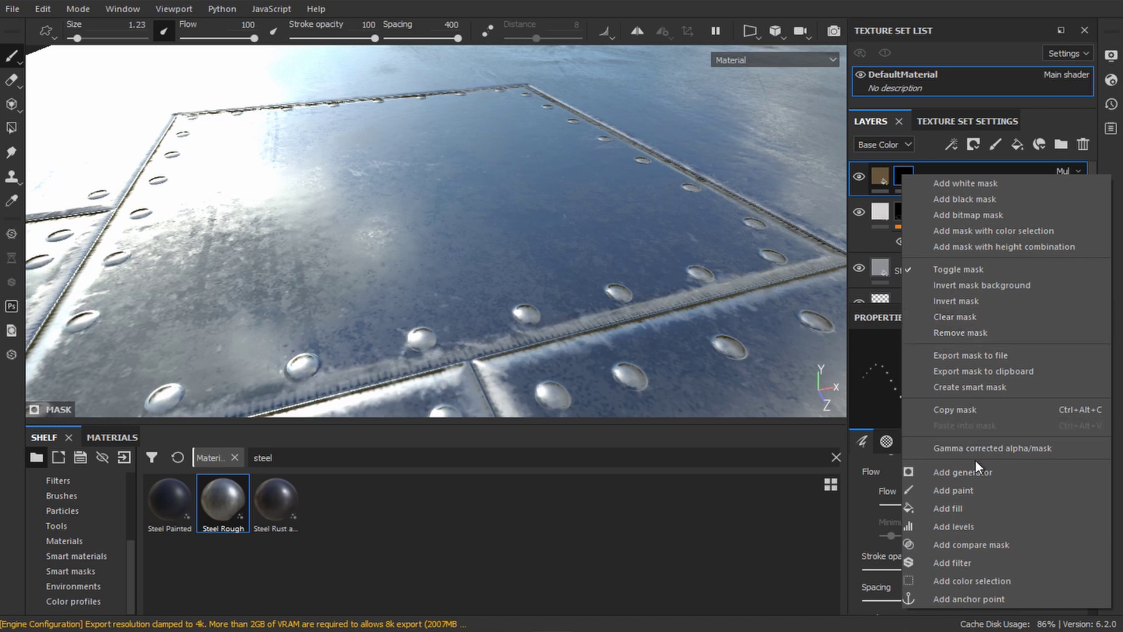
{"action": "left_click", "coordinate": [965, 472]}
{"action": "left_click", "coordinate": [974, 375]}
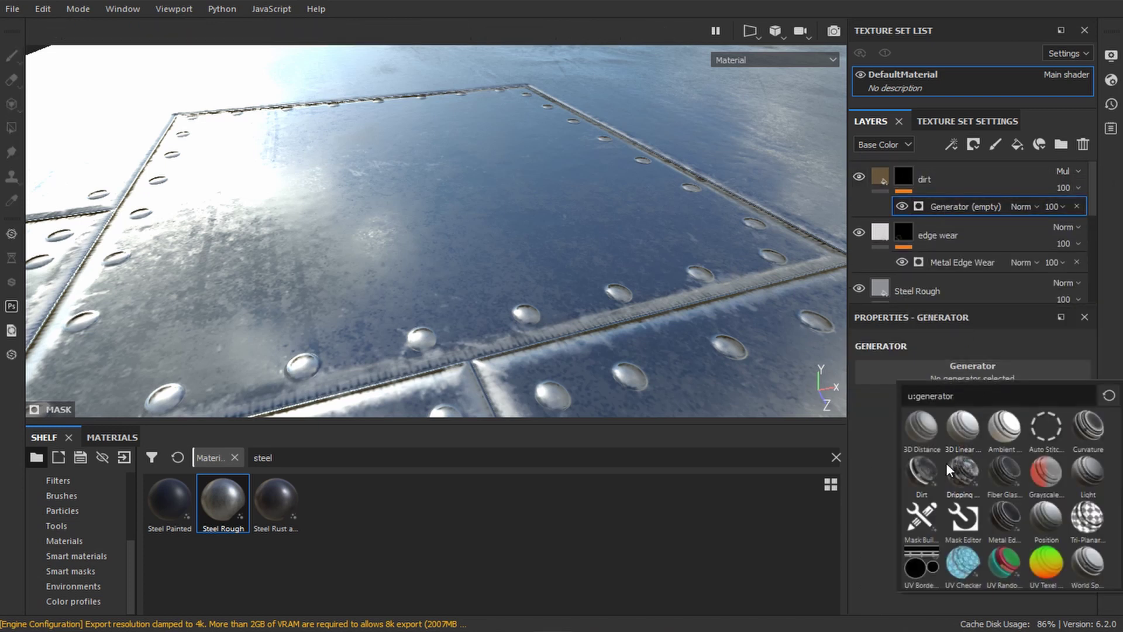
{"action": "left_click", "coordinate": [921, 472]}
- Enable Micro Height in the Dirt generator's micro details
{"action": "scroll", "coordinate": [985, 471], "scroll_direction": "down", "scroll_amount": 3}
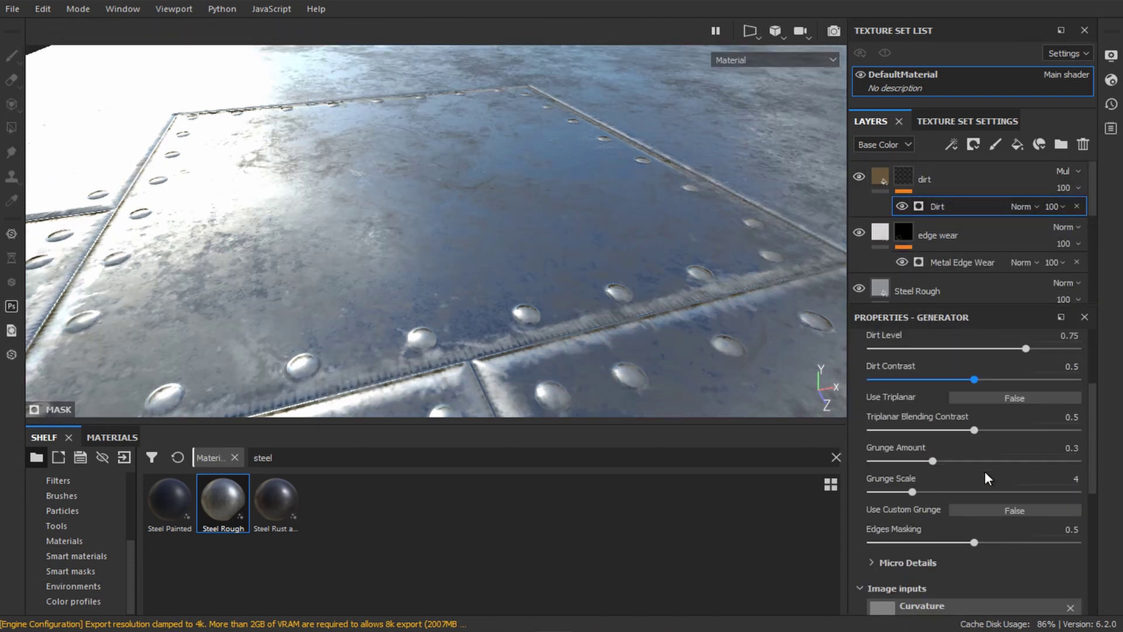
{"action": "left_click", "coordinate": [872, 563]}
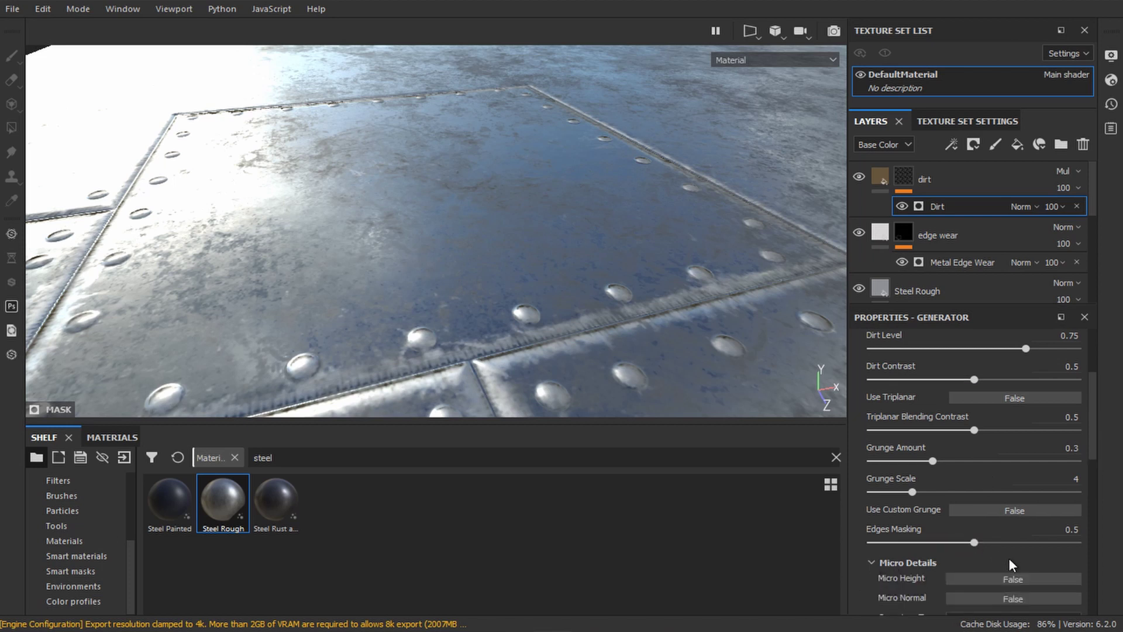
{"action": "scroll", "coordinate": [1021, 473], "scroll_direction": "down", "scroll_amount": 10}
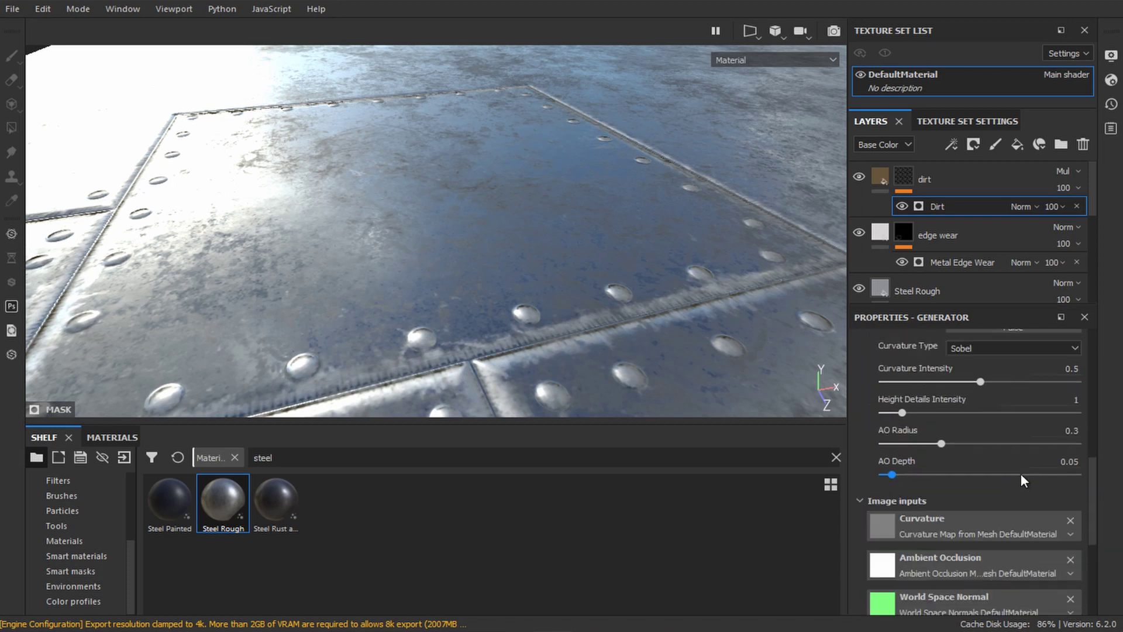
- Link the Dirt generator's Micro Height input to the detail blend anchor point's Height channel and apply automatic levels
{"action": "left_click", "coordinate": [1006, 565]}
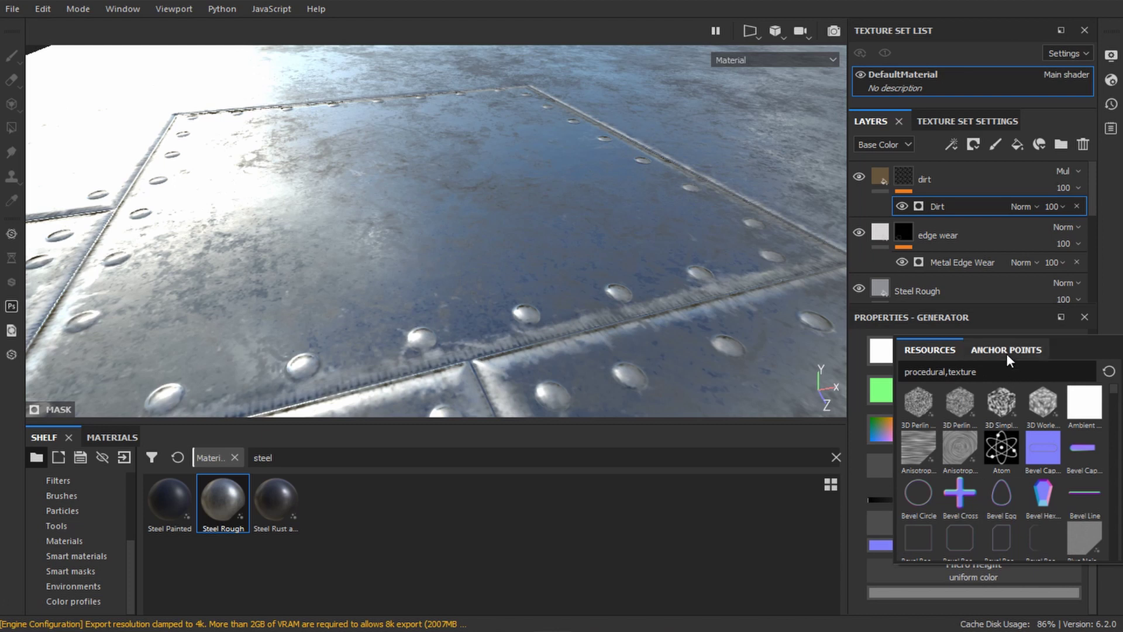
{"action": "left_click", "coordinate": [1006, 351]}
{"action": "left_click", "coordinate": [960, 376]}
{"action": "left_click", "coordinate": [1008, 549]}
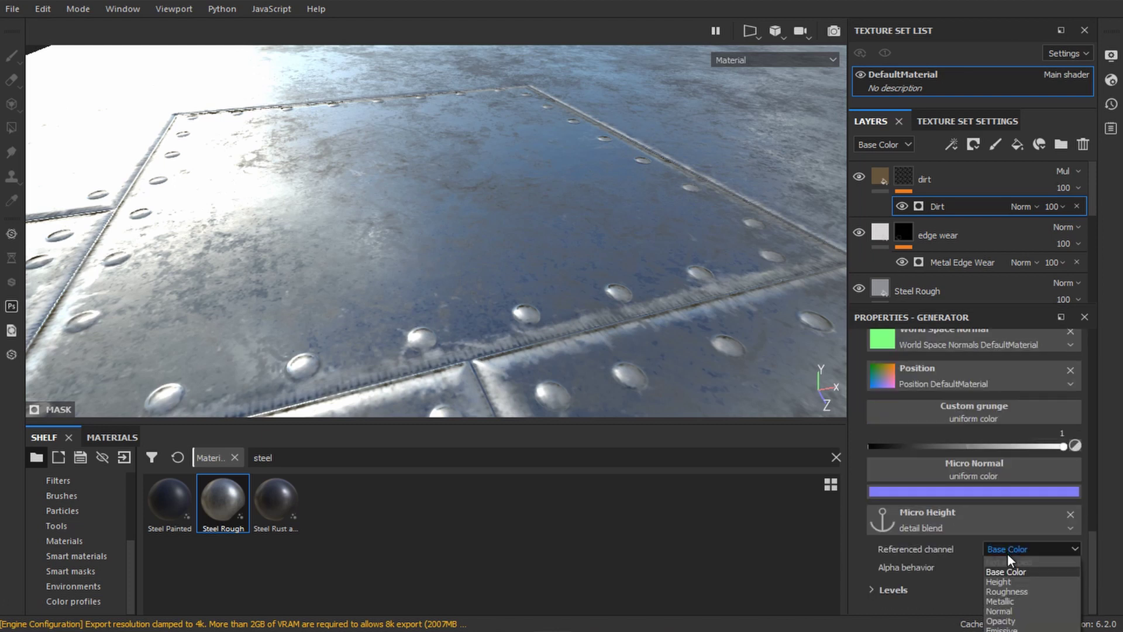
{"action": "left_click", "coordinate": [1009, 582]}
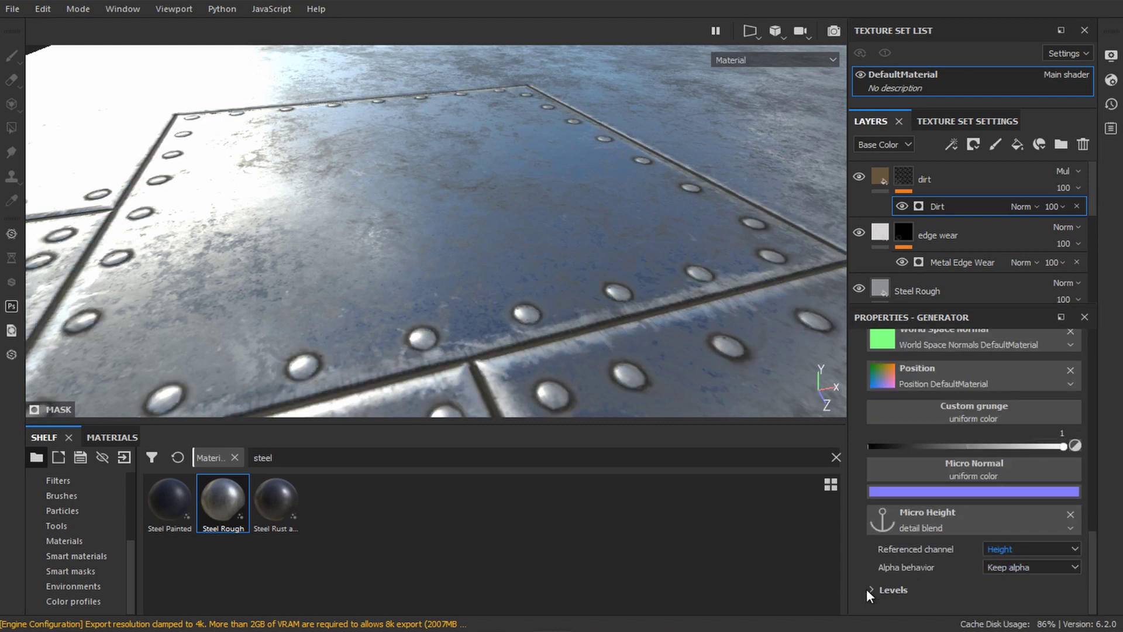
{"action": "left_click", "coordinate": [871, 590]}
{"action": "left_click", "coordinate": [985, 583]}
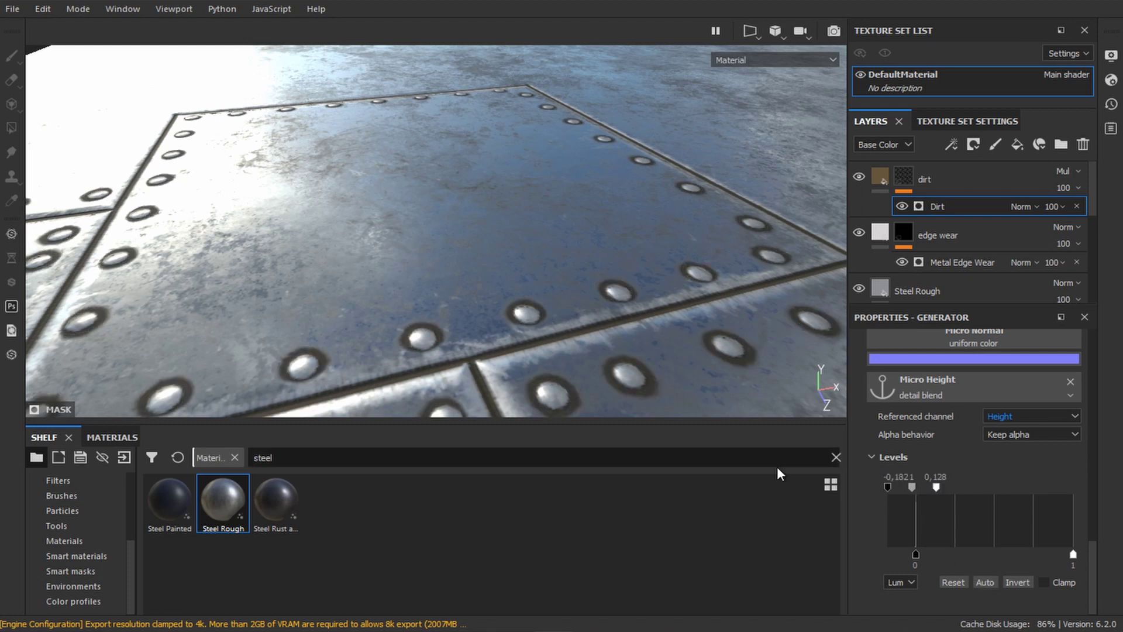
- Set the Dirt generator's Dirt Contrast to 0.09 and Dirt Level to 0.59
{"action": "scroll", "coordinate": [957, 467], "scroll_direction": "up", "scroll_amount": 12}
{"action": "left_click_drag", "start_coordinate": [958, 473], "coordinate": [888, 474]}
{"action": "left_click_drag", "start_coordinate": [998, 447], "coordinate": [975, 448]}
- Set the Dirt generator's AO Radius to 0.32 and AO Depth to 0.21
{"action": "scroll", "coordinate": [979, 449], "scroll_direction": "down", "scroll_amount": 5}
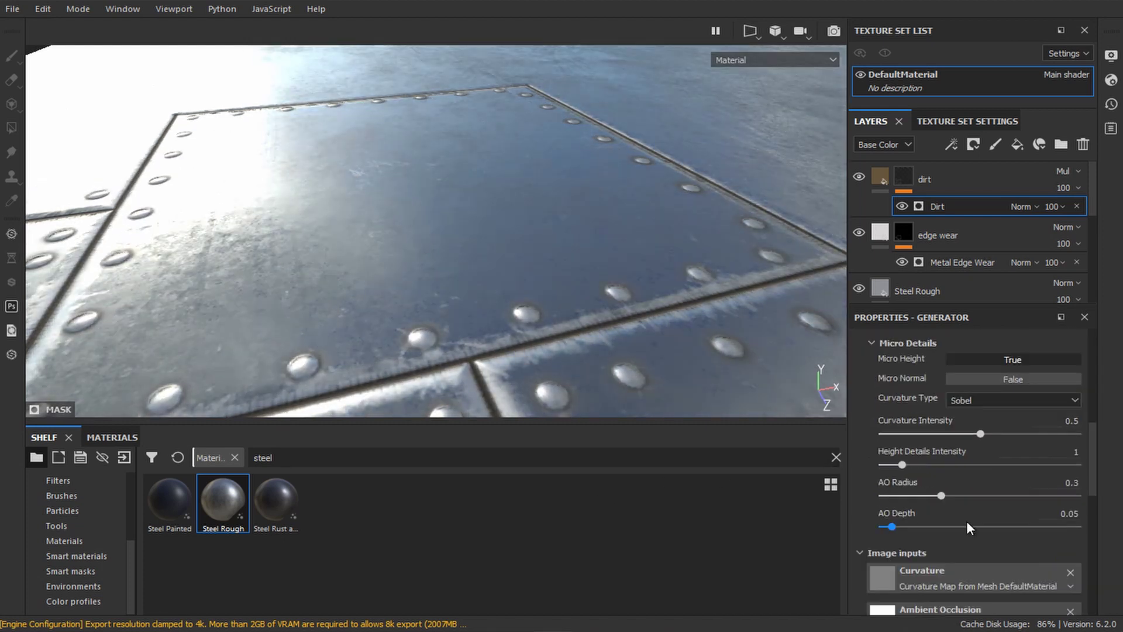
{"action": "mouse_move", "coordinate": [942, 496]}
{"action": "left_mouse_down"}
{"action": "mouse_move", "coordinate": [973, 496]}
{"action": "mouse_move", "coordinate": [926, 496]}
{"action": "mouse_move", "coordinate": [945, 495]}
{"action": "left_mouse_up"}
{"action": "left_click_drag", "start_coordinate": [893, 526], "coordinate": [924, 527]}
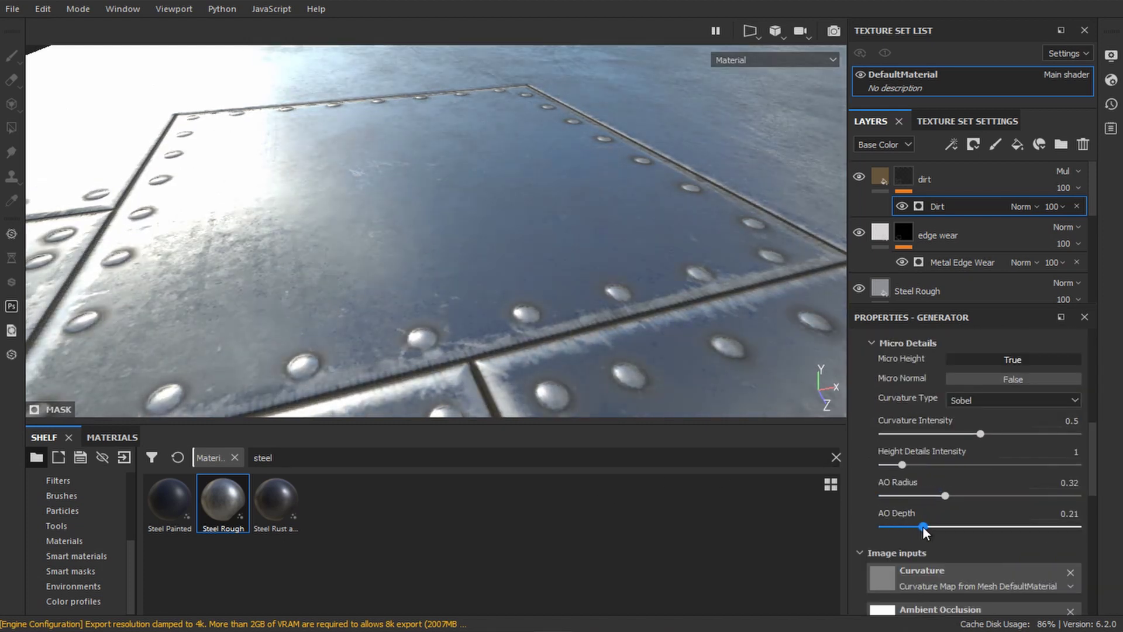
{"action": "scroll", "coordinate": [992, 378], "scroll_direction": "up", "scroll_amount": 5}
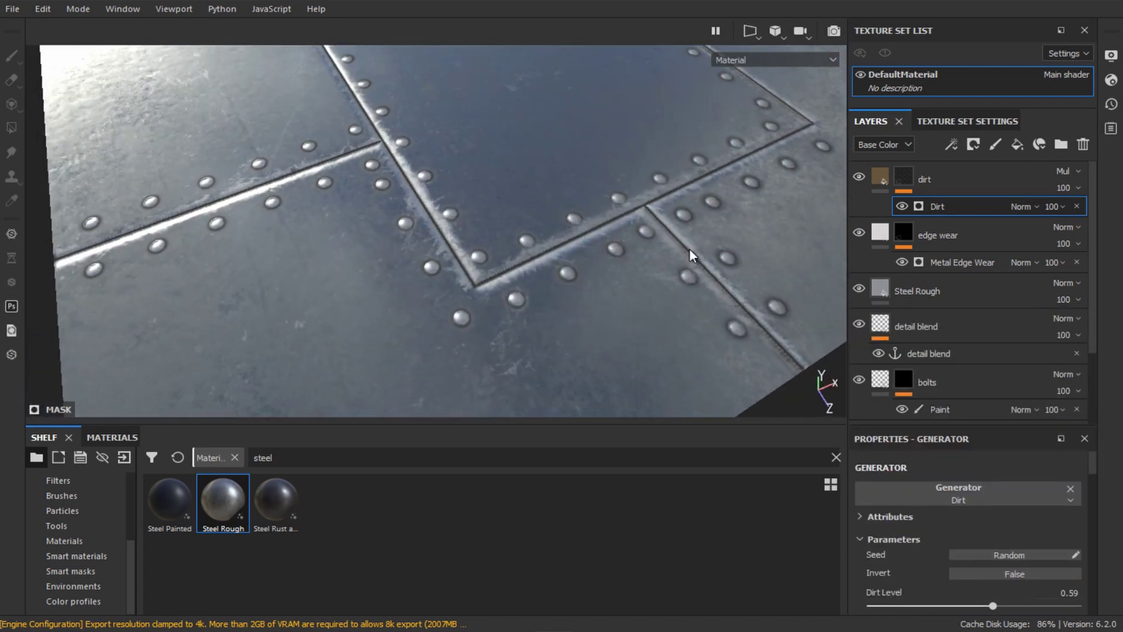
- Add a Levels effect to the lines layer's mask and set its midtone value to 0.933
{"action": "left_click_drag", "start_coordinate": [690, 252], "coordinate": [718, 259], "text": "alt"}
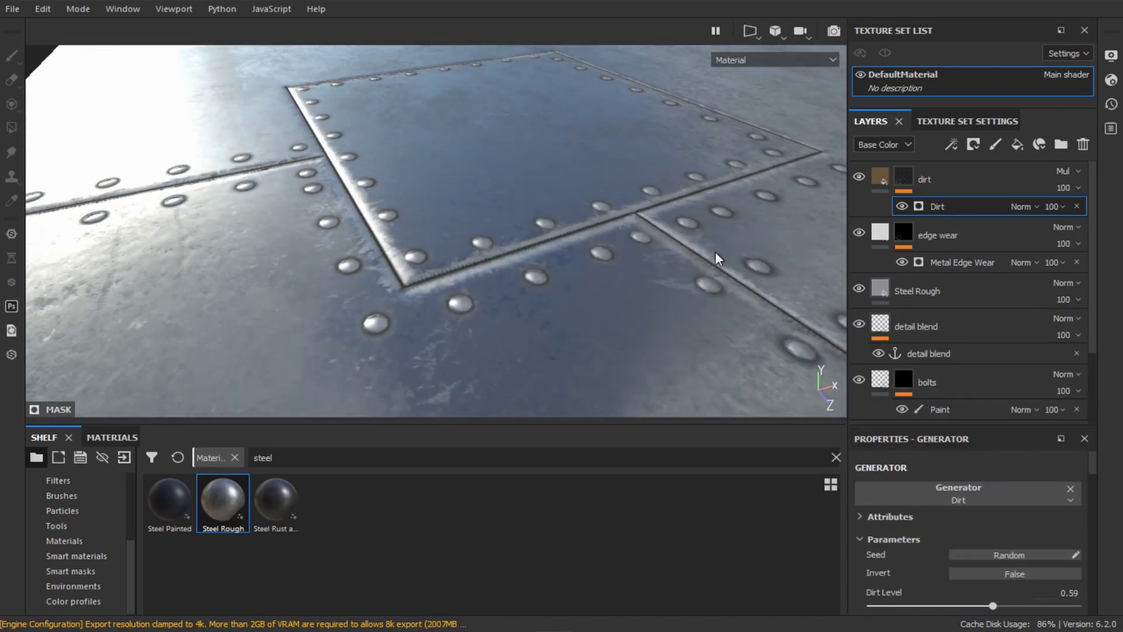
{"action": "scroll", "coordinate": [922, 268], "scroll_direction": "down", "scroll_amount": 3}
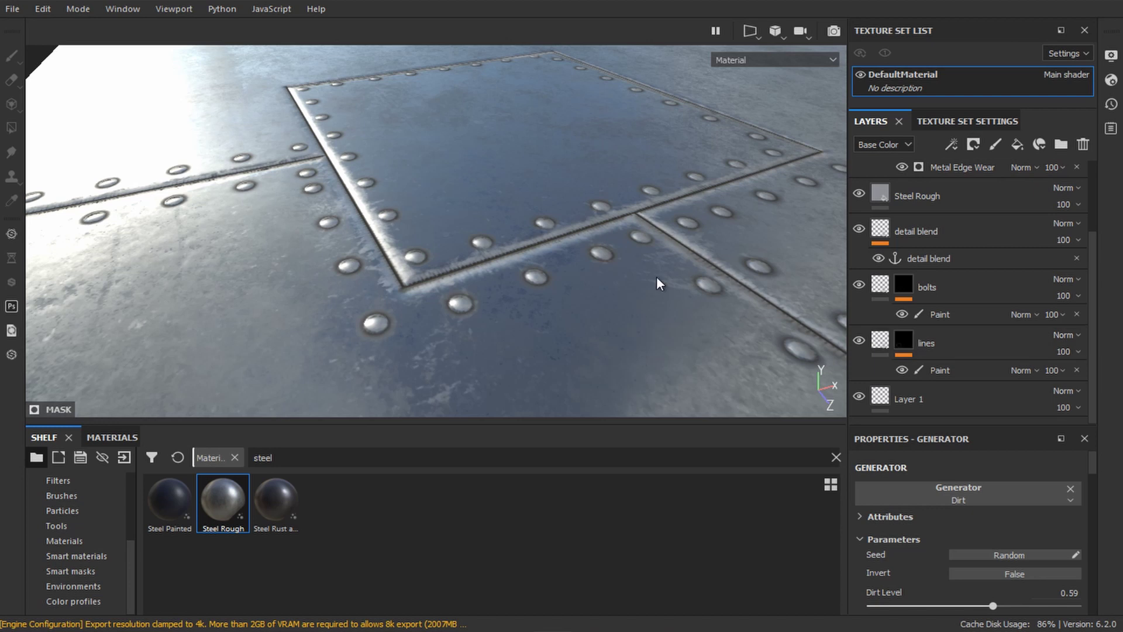
{"action": "left_click", "coordinate": [941, 371]}
{"action": "left_click", "coordinate": [907, 346]}
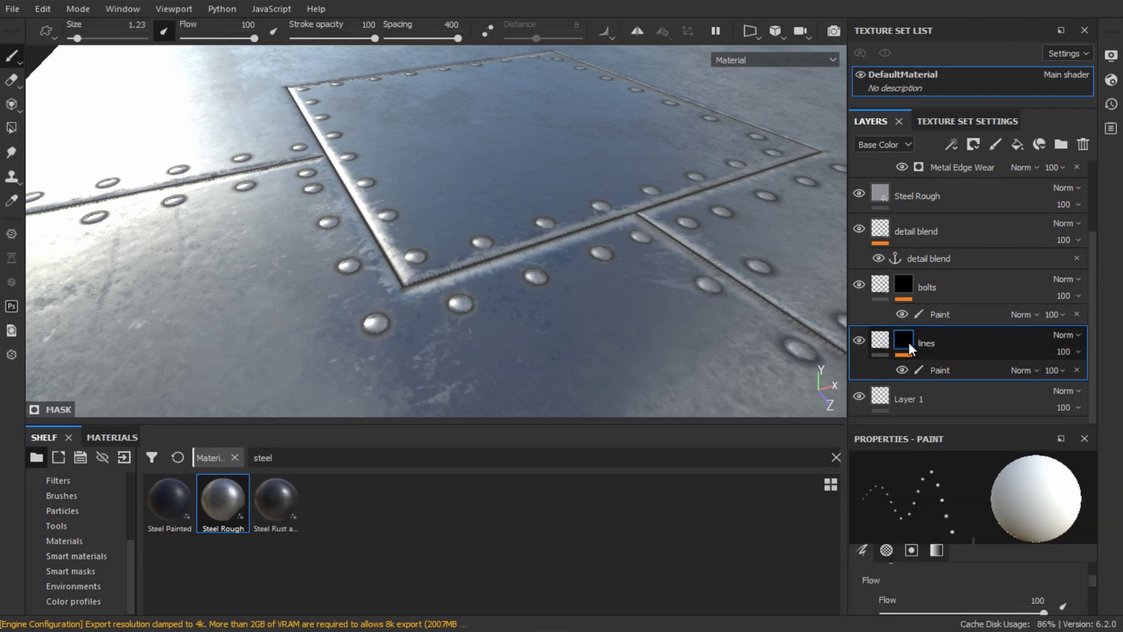
{"action": "right_click", "coordinate": [910, 345]}
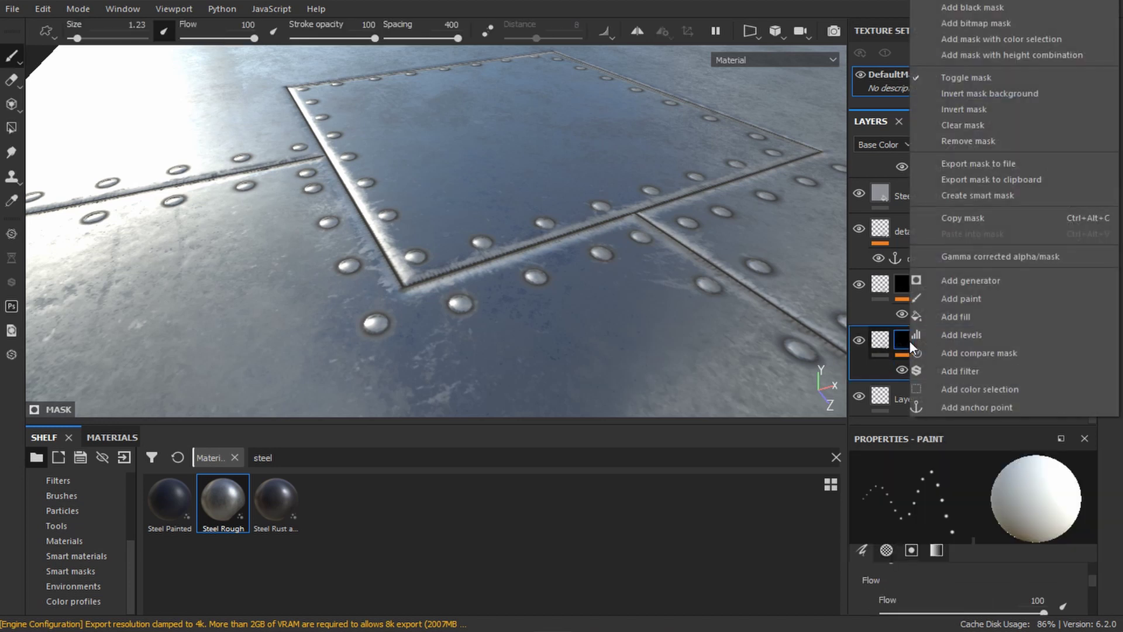
{"action": "left_click", "coordinate": [953, 333]}
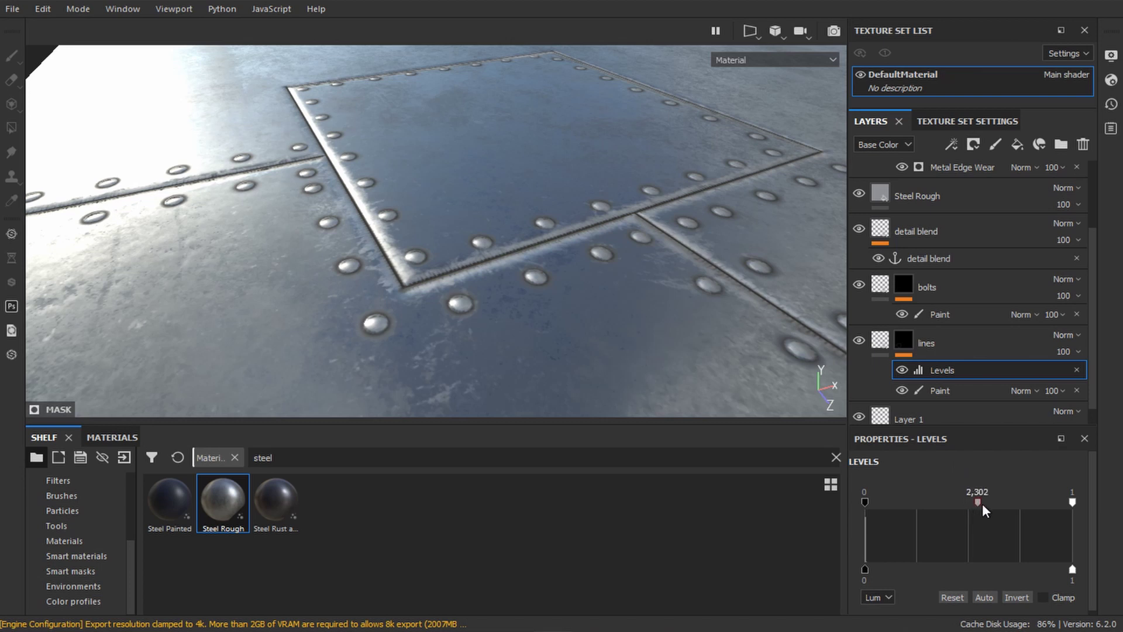
{"action": "left_click_drag", "start_coordinate": [982, 503], "coordinate": [957, 502]}
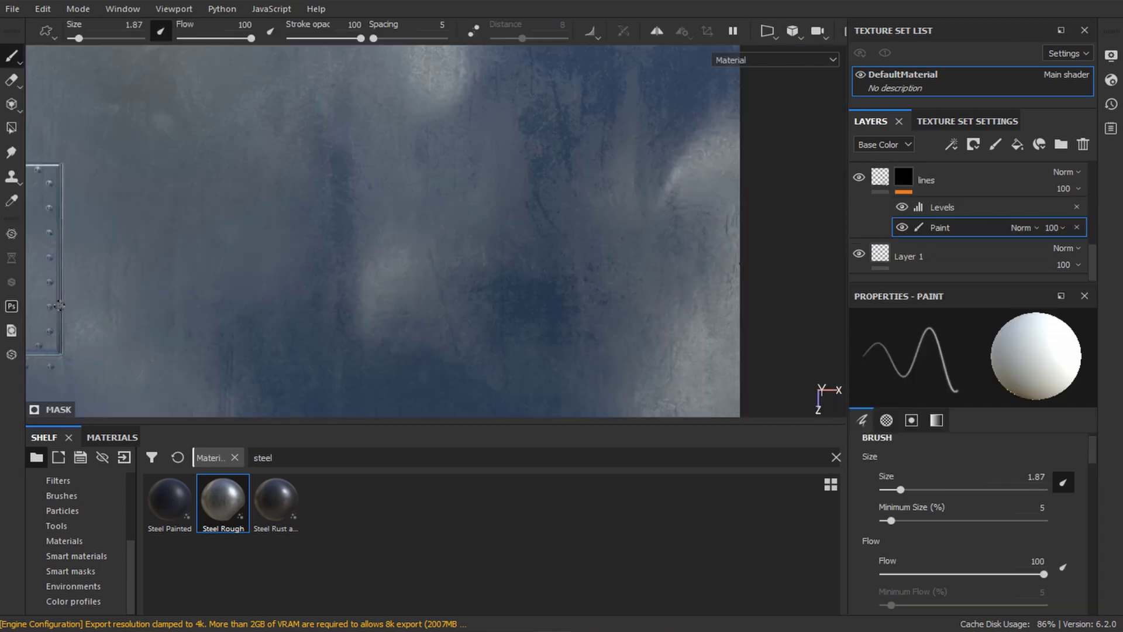
- Paint straight panel lines in the lines mask, from the riveted panel to the plane's edge with a second panel branching above
{"action": "left_click", "coordinate": [61, 306]}
{"action": "left_click", "coordinate": [740, 306], "text": "shift"}
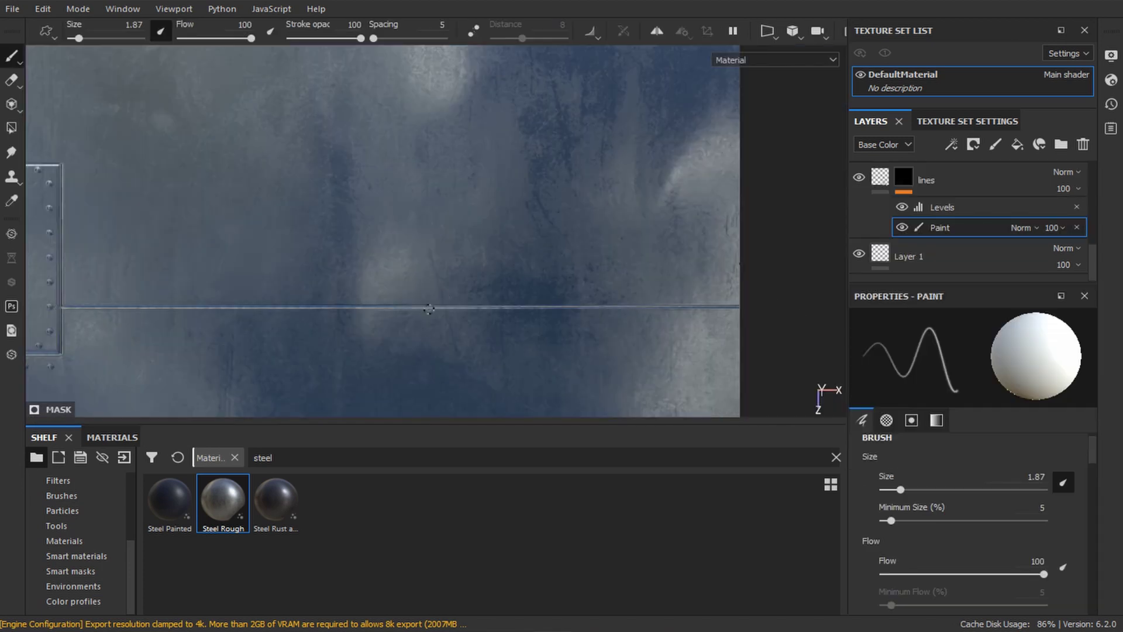
{"action": "left_click", "coordinate": [429, 307]}
{"action": "left_click", "coordinate": [429, 133], "text": "shift"}
{"action": "left_click", "coordinate": [740, 142], "text": "shift"}
- Paint a rectangular panel outline joining the riveted panel's upper edge to the neighbouring new panel
{"action": "middle_click_drag", "start_coordinate": [459, 133], "coordinate": [588, 287]}
{"action": "left_click", "coordinate": [108, 189], "text": "shift"}
{"action": "left_click", "coordinate": [108, 316], "text": "shift"}
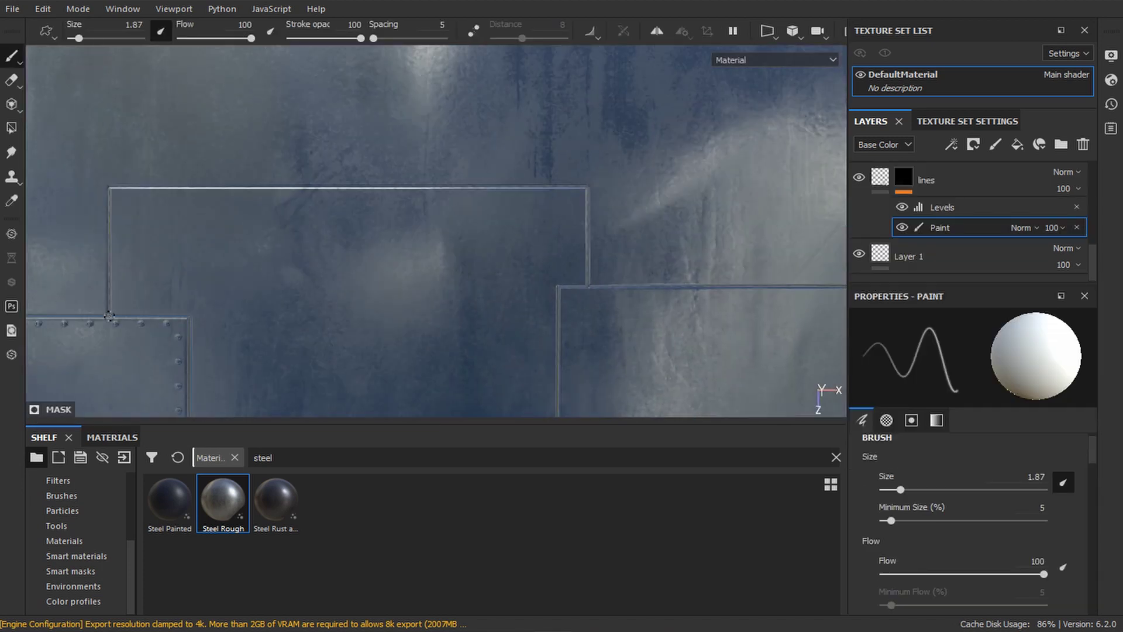
- Paint more snapped straight panel lines across the empty areas of the plane, connecting them to the existing panels
{"action": "mouse_move", "coordinate": [108, 316]}
{"action": "right_mouse_down", "text": "alt"}
{"action": "mouse_move", "coordinate": [528, 236]}
{"action": "mouse_move", "coordinate": [379, 240]}
{"action": "right_mouse_up", "text": "alt"}
{"action": "middle_click_drag", "start_coordinate": [379, 241], "coordinate": [222, 370], "text": "alt"}
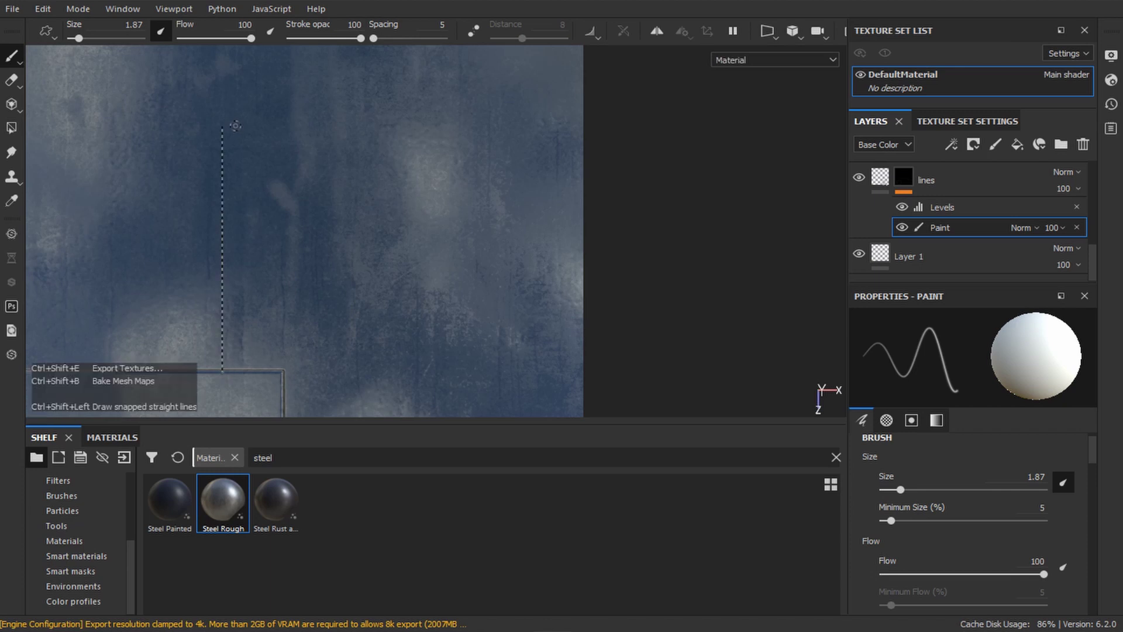
{"action": "scroll", "coordinate": [602, 236], "scroll_direction": "up", "scroll_amount": 2}
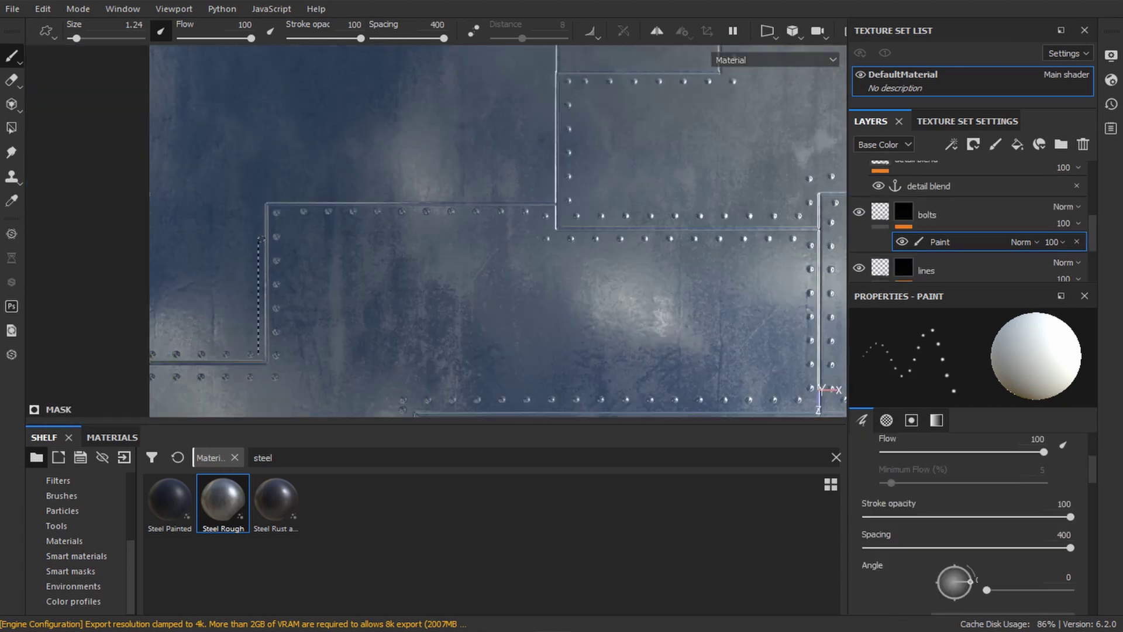
{"action": "left_click", "coordinate": [261, 238], "text": "ctrl+shift"}
{"action": "middle_click_drag", "start_coordinate": [536, 155], "coordinate": [462, 319], "text": "alt"}
{"action": "left_click", "coordinate": [472, 361]}
{"action": "left_click", "coordinate": [472, 144], "text": "ctrl+shift"}
{"action": "left_click", "coordinate": [82, 140], "text": "ctrl+shift"}
- Paint straight rows of bolts along the new panel lines in the bolts layer's mask
{"action": "middle_click_drag", "start_coordinate": [120, 122], "coordinate": [155, 280], "text": "alt"}
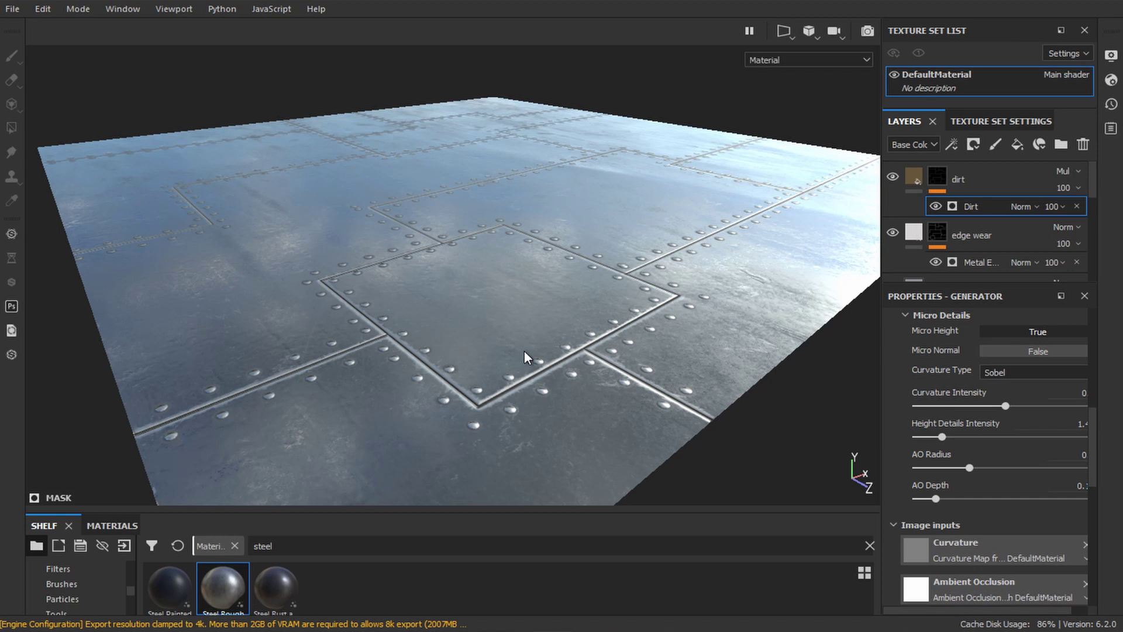
{"action": "right_click_drag", "start_coordinate": [525, 357], "coordinate": [539, 351], "text": "shift"}
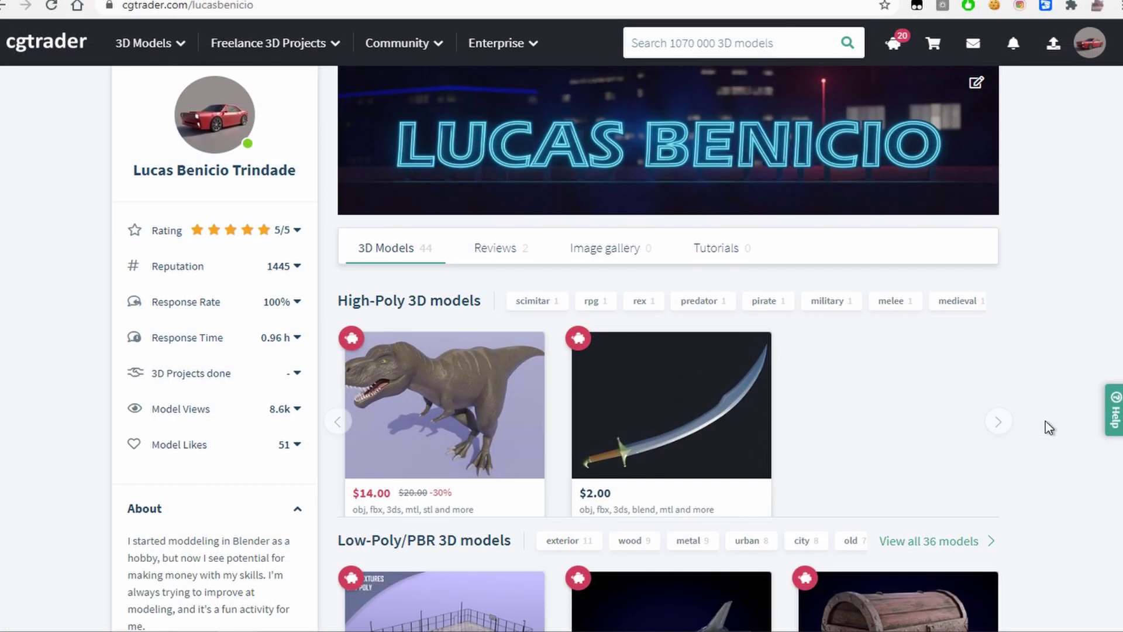
{"action": "scroll", "coordinate": [1045, 420], "scroll_direction": "down", "scroll_amount": 5}
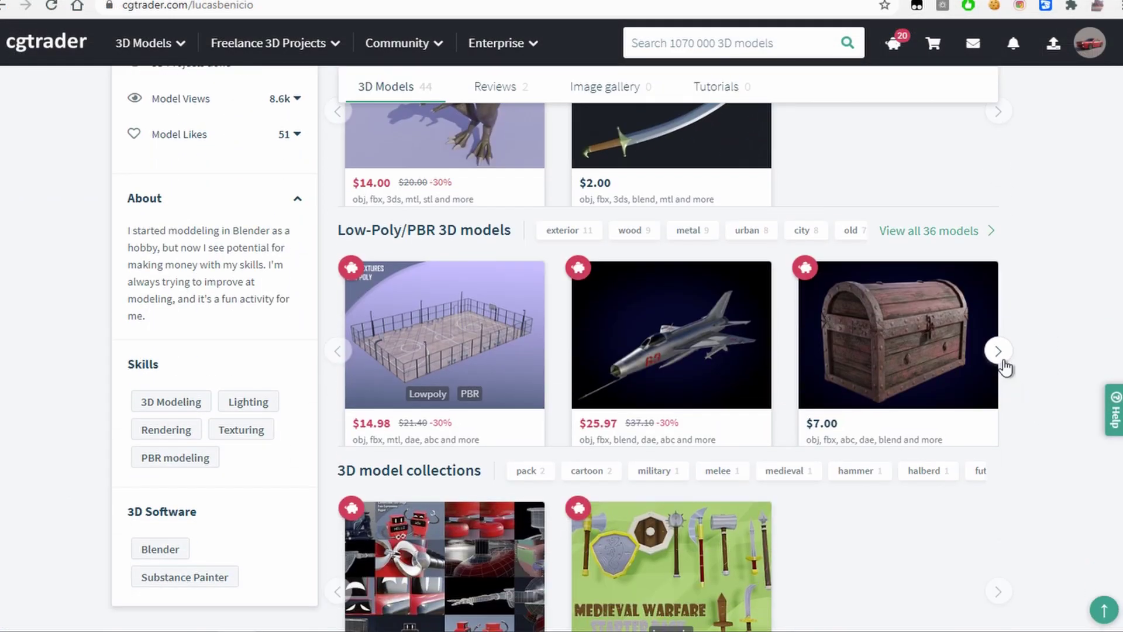